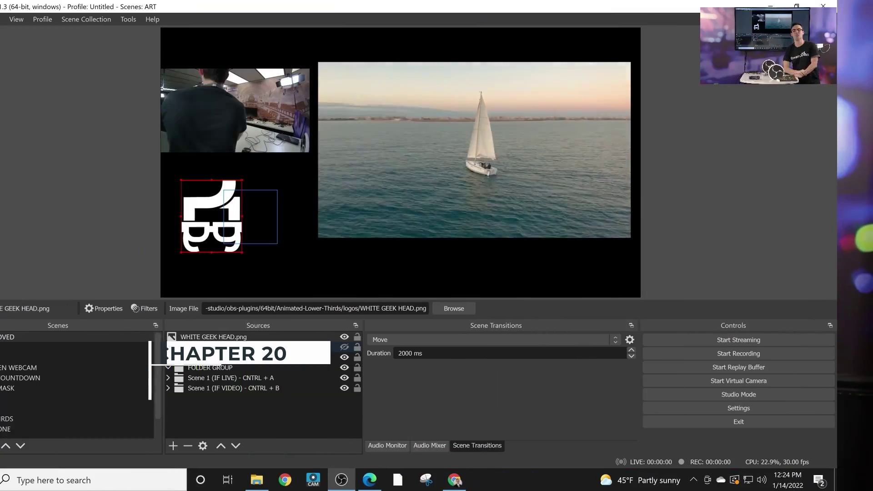
# Step: Switch to Scene and back to Scene - MOVED to watch the Move transition, and look over the available transition types
pyautogui.click(58, 347)
pyautogui.click(58, 337)
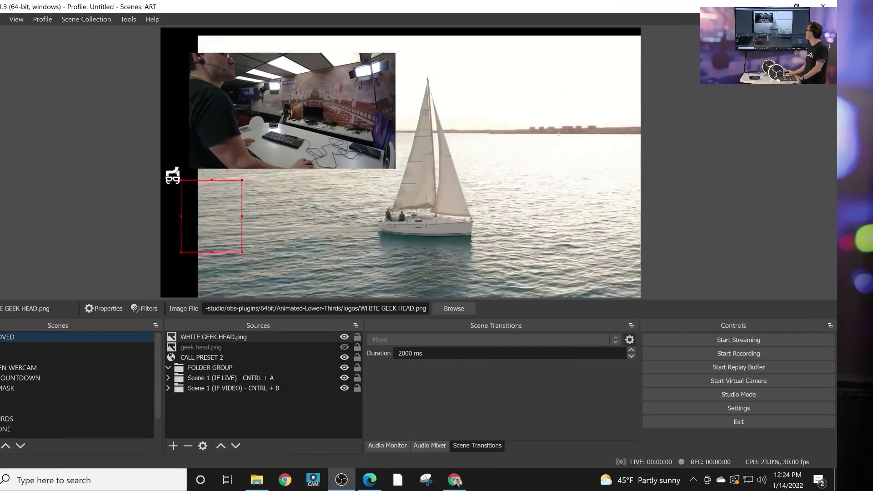
pyautogui.click(493, 340)
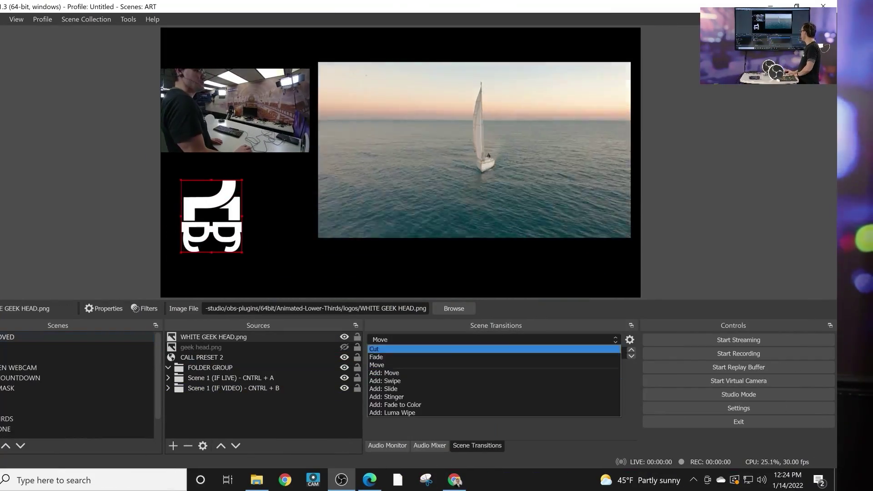
pyautogui.press('Escape')
pyautogui.click(16, 19)
pyautogui.moveTo(24, 48)
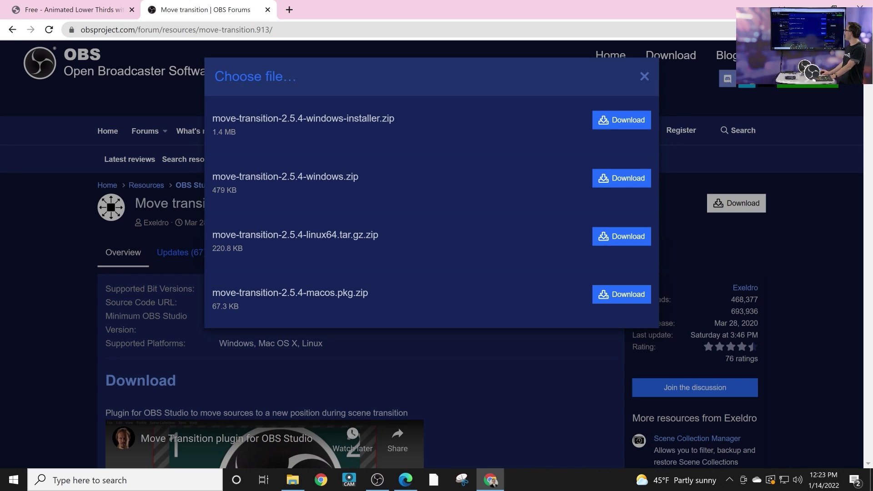
# Step: Close the file chooser and look through the Move transition plugin page's Windows installation and properties notes
pyautogui.press('Escape')
pyautogui.scroll(-13, 432, 254)
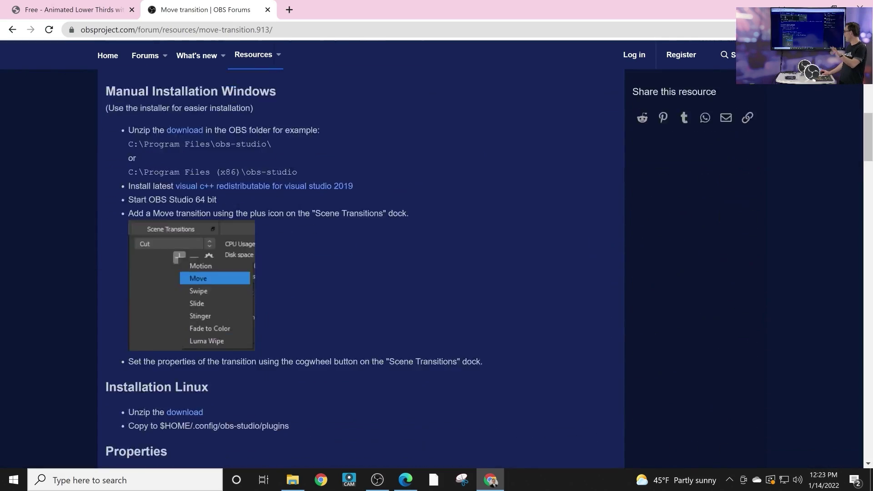
pyautogui.scroll(-12, 432, 255)
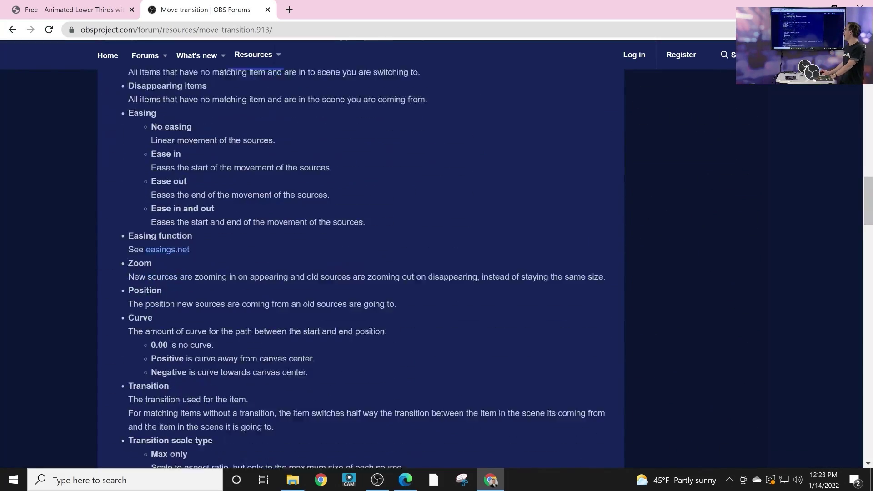
pyautogui.scroll(20, 432, 255)
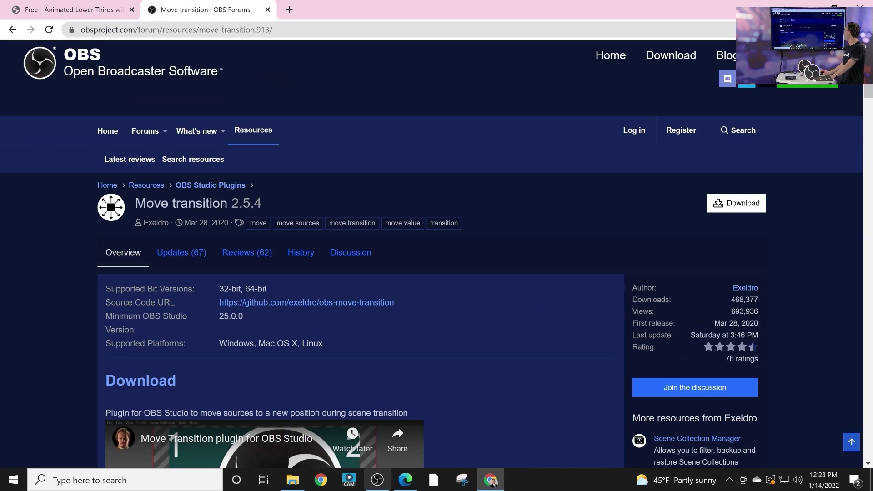
# Step: Switch to OBS and play the Move transition by going to Scene and back to Scene - MOVED
pyautogui.click(377, 480)
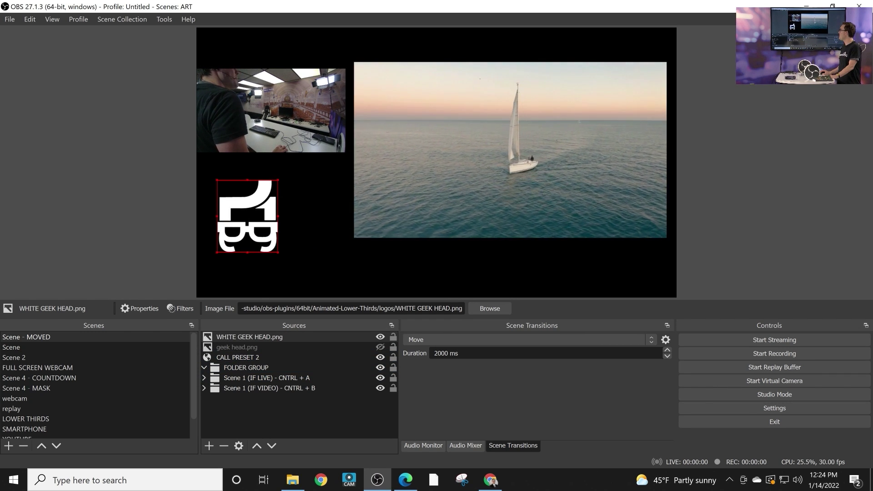
pyautogui.hotkey('ctrl', 'h')
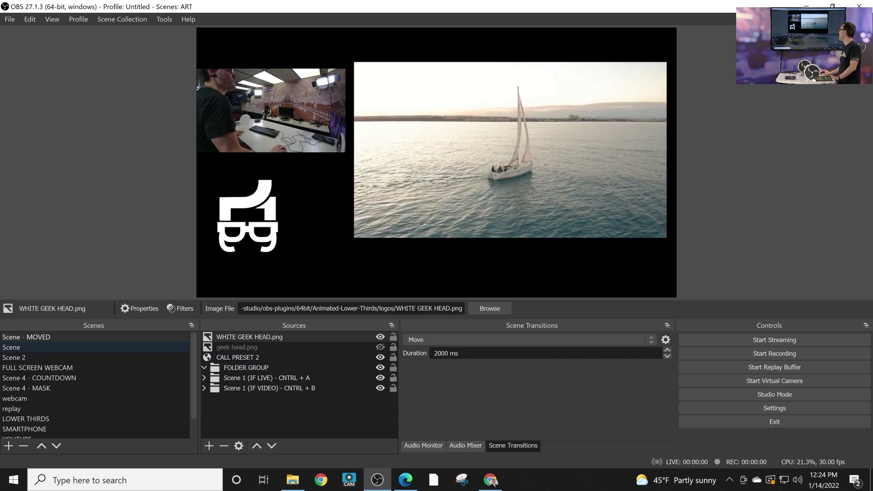
pyautogui.click(11, 347)
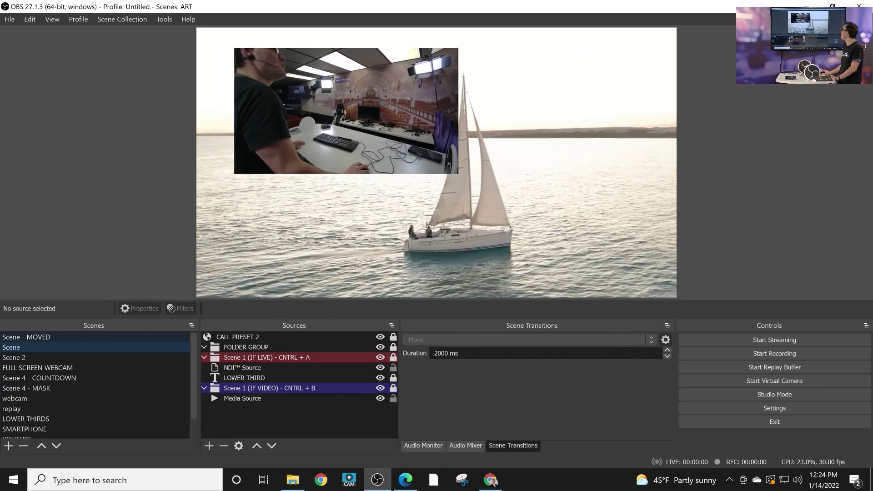
pyautogui.click(26, 337)
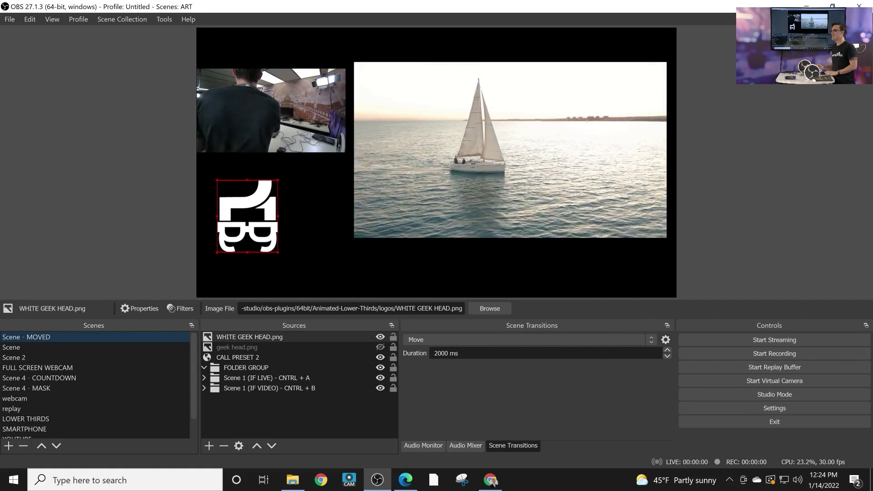
# Step: Review the existing scene transitions and the transition types that can be added, leaving Move selected
pyautogui.click(528, 340)
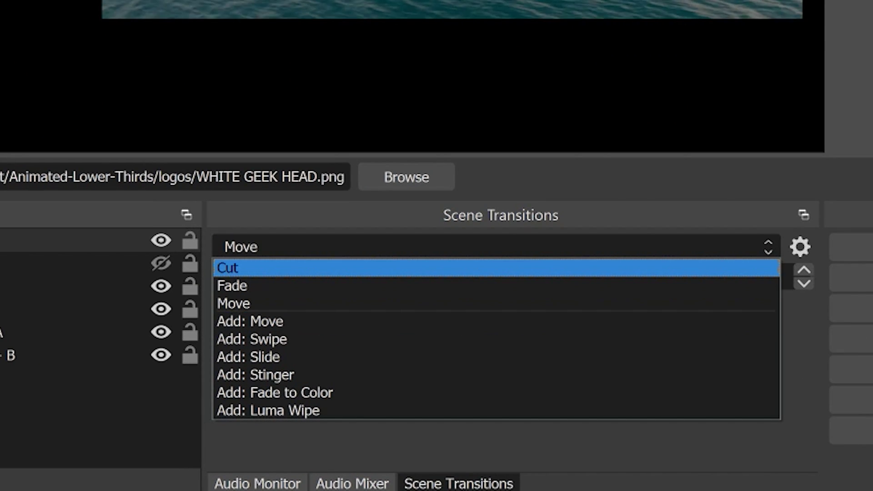
pyautogui.press('Escape')
pyautogui.press('space')
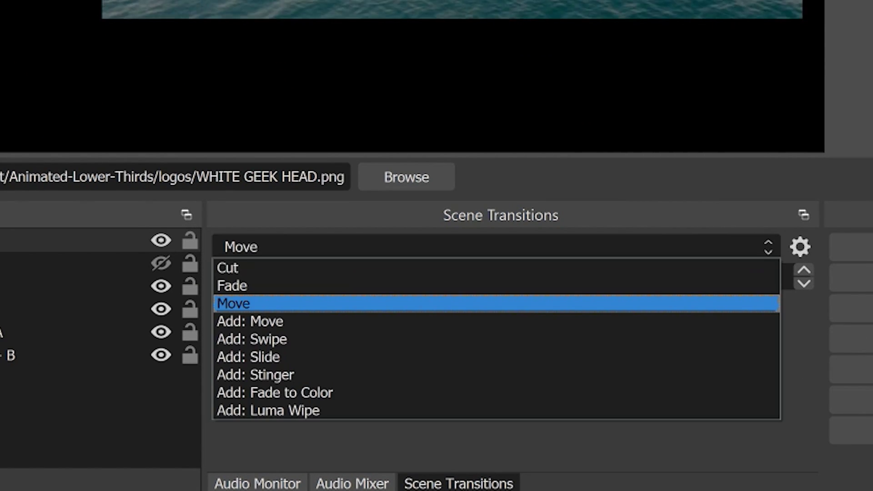
pyautogui.press('Escape')
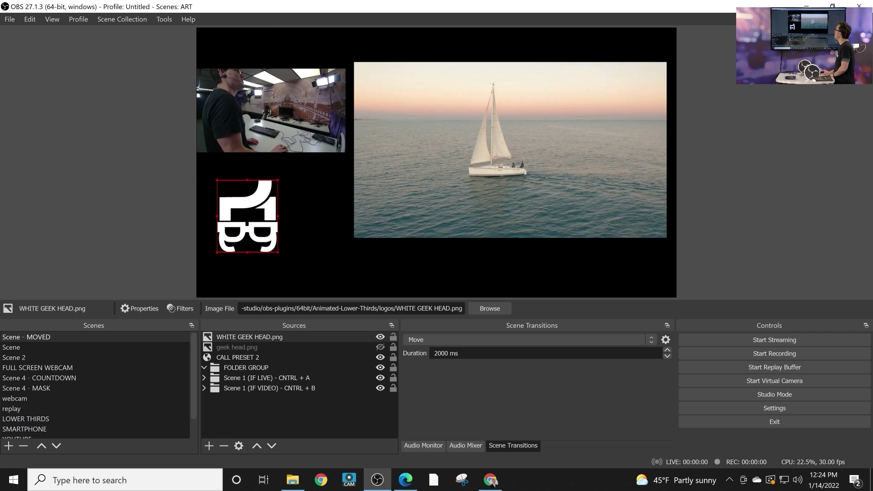
# Step: Check in the list of docks whether the Scene Transitions dock is enabled
pyautogui.click(122, 19)
pyautogui.moveTo(52, 19)
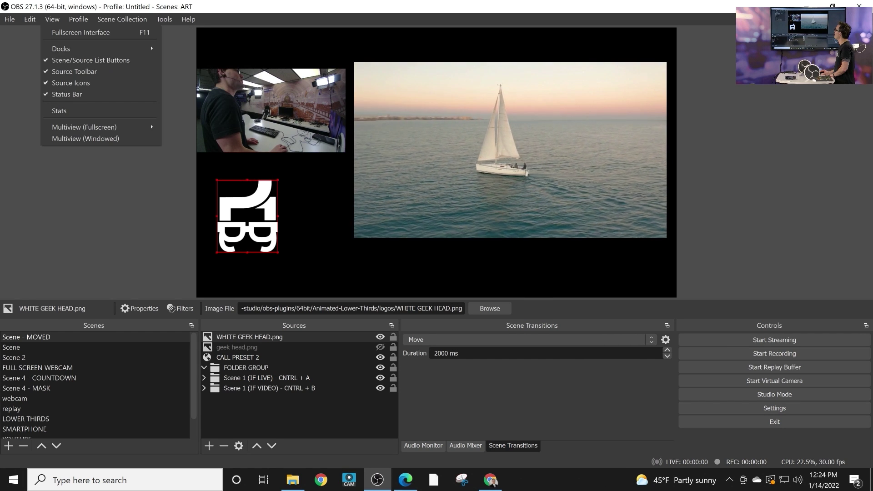
pyautogui.moveTo(99, 48)
pyautogui.press('Down')
pyautogui.press('Down')
pyautogui.press('Down')
pyautogui.press('Down')
pyautogui.press('Down')
pyautogui.press('Down')
pyautogui.press('Down')
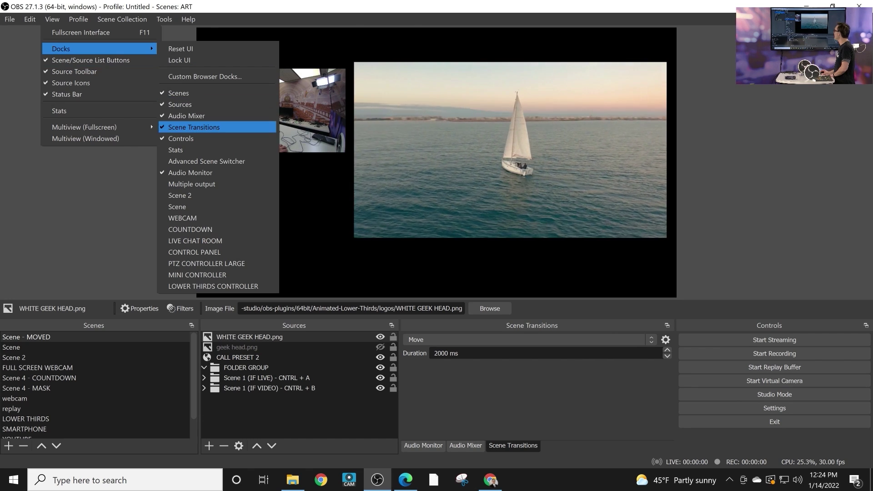
pyautogui.press('Escape')
# Step: Add a new Move scene transition and accept its suggested name
pyautogui.click(524, 339)
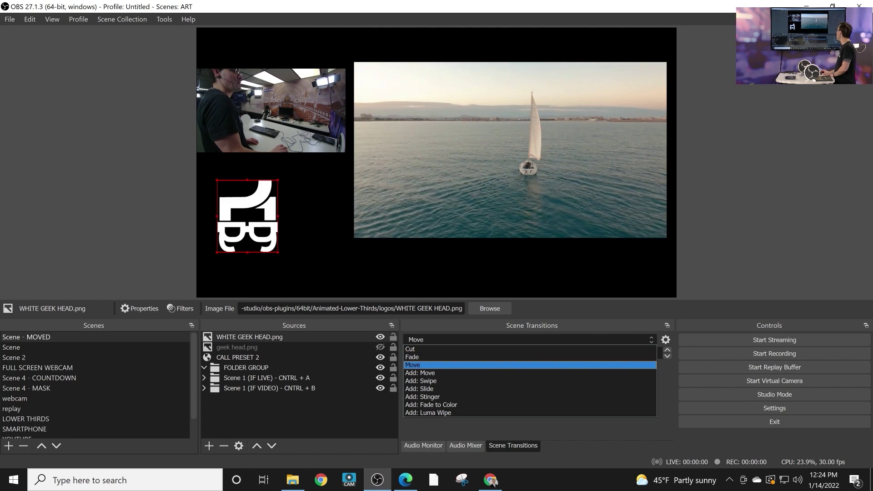
pyautogui.click(524, 374)
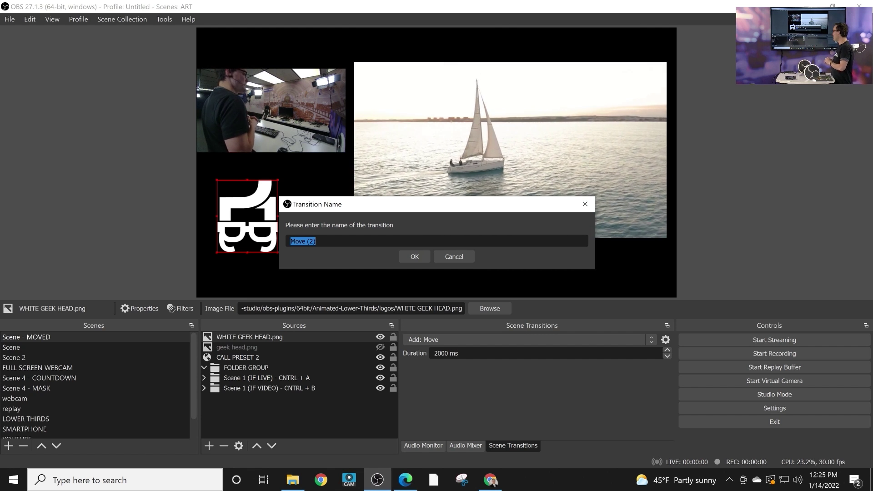
pyautogui.press('Return')
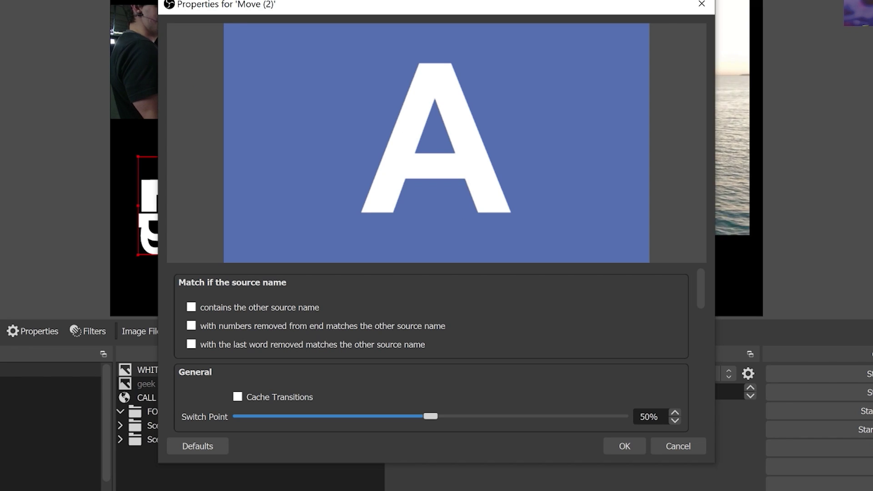
# Step: Shrink the transition preview and examine the settings for source name matching, matched items, appearing items and disappearing items
pyautogui.moveTo(437, 266); pyautogui.dragTo(437, 142)
pyautogui.scroll(-6, 431, 291)
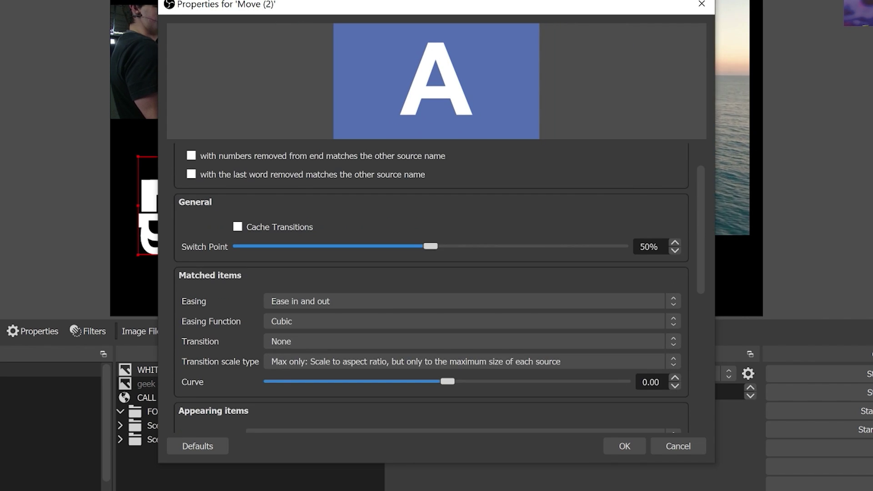
pyautogui.scroll(-2, 431, 292)
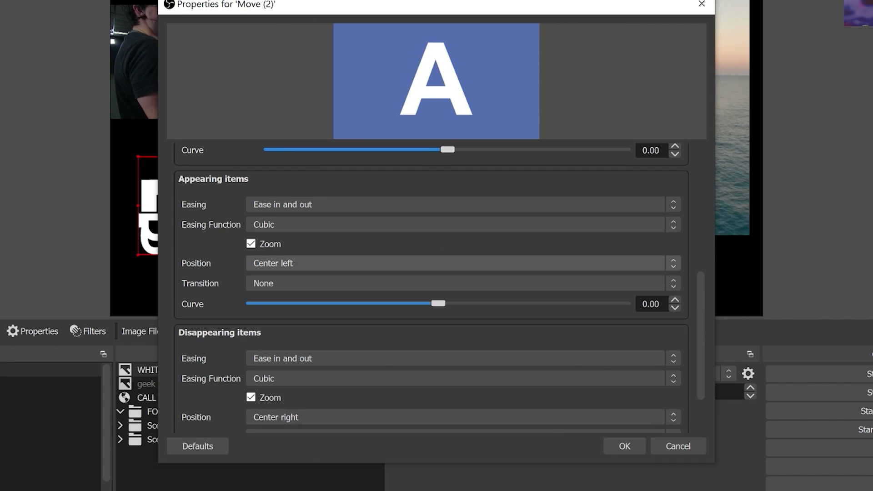
pyautogui.scroll(8, 431, 291)
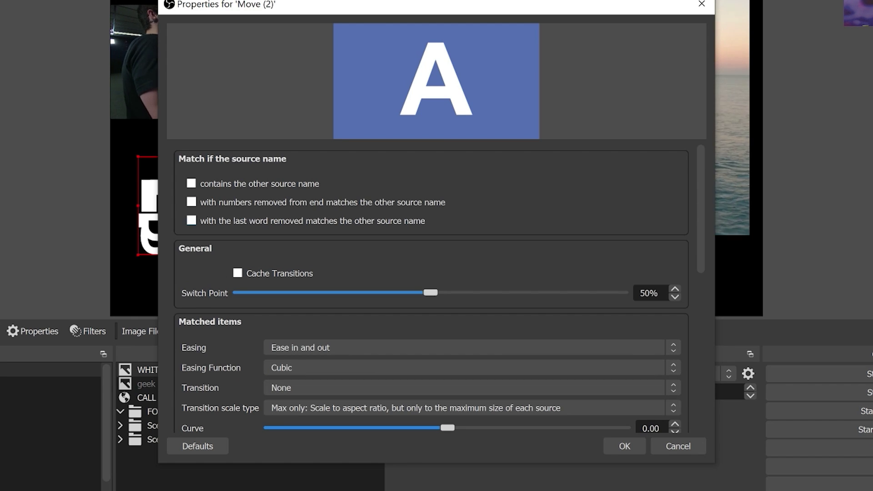
pyautogui.scroll(-4, 431, 291)
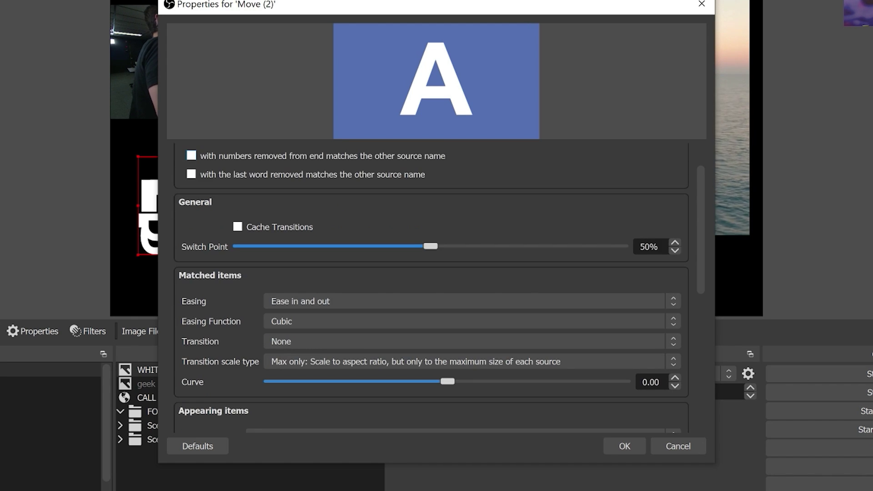
pyautogui.scroll(-2, 431, 291)
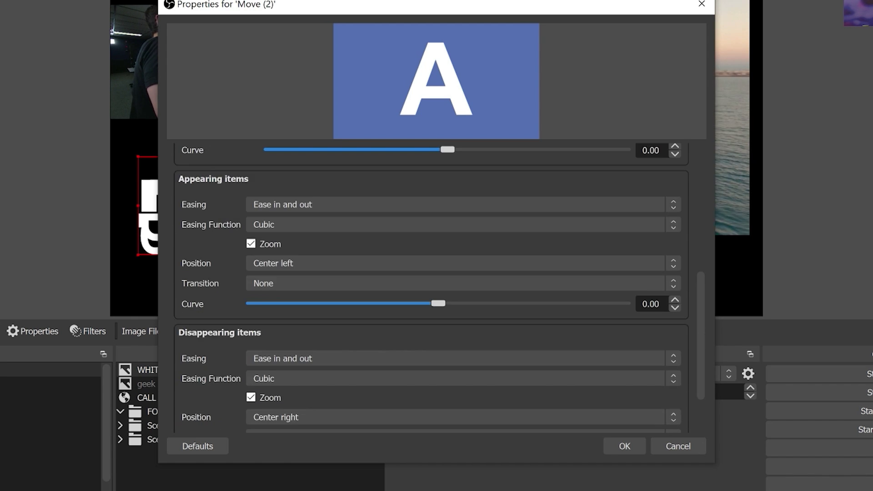
pyautogui.scroll(-1, 432, 292)
pyautogui.scroll(1, 431, 291)
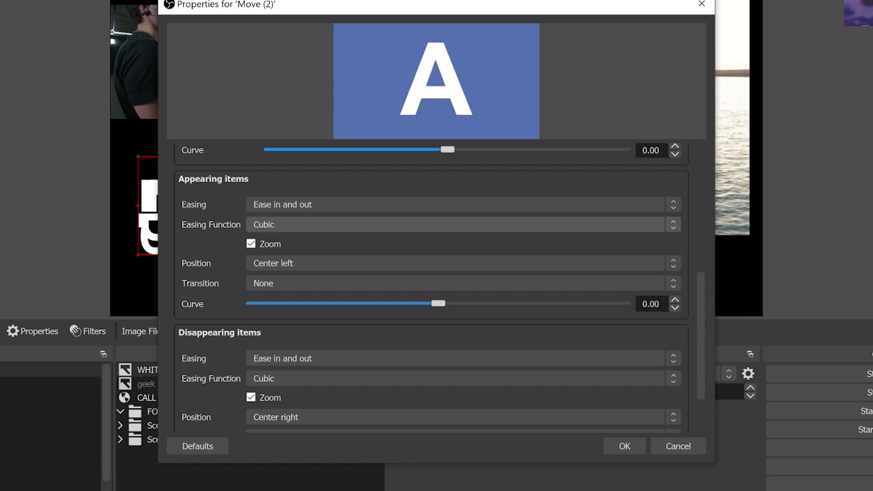
# Step: Set the appearing items' easing to Ease in and out and their easing function to Sine
pyautogui.click(454, 204)
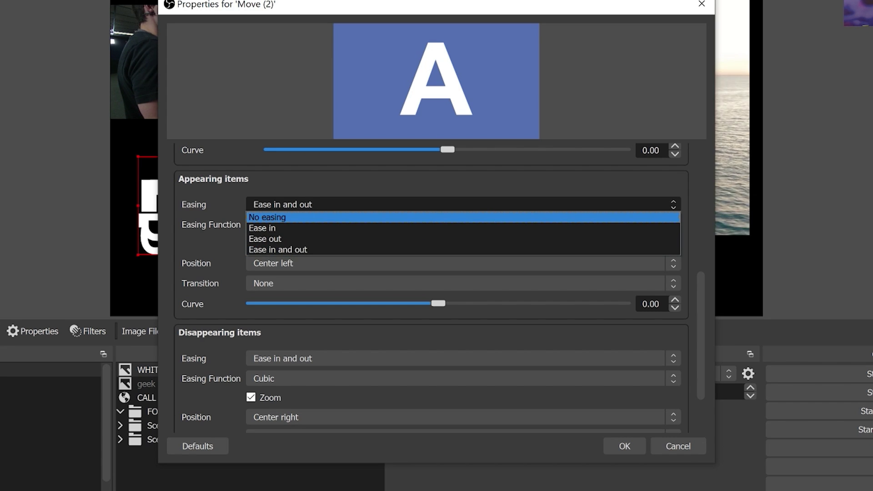
pyautogui.click(455, 250)
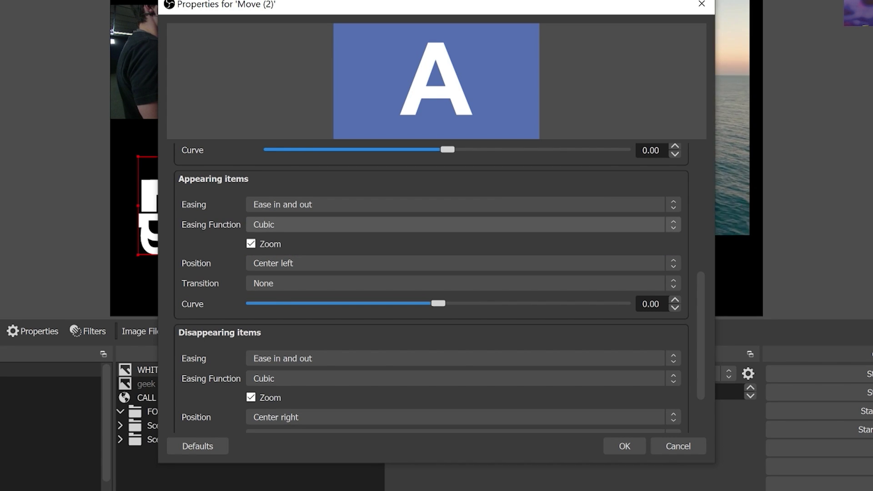
pyautogui.click(455, 225)
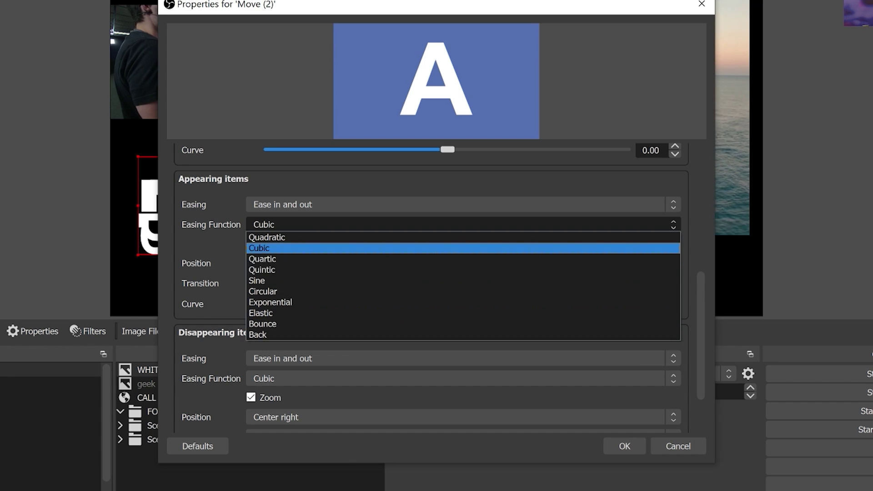
pyautogui.click(455, 281)
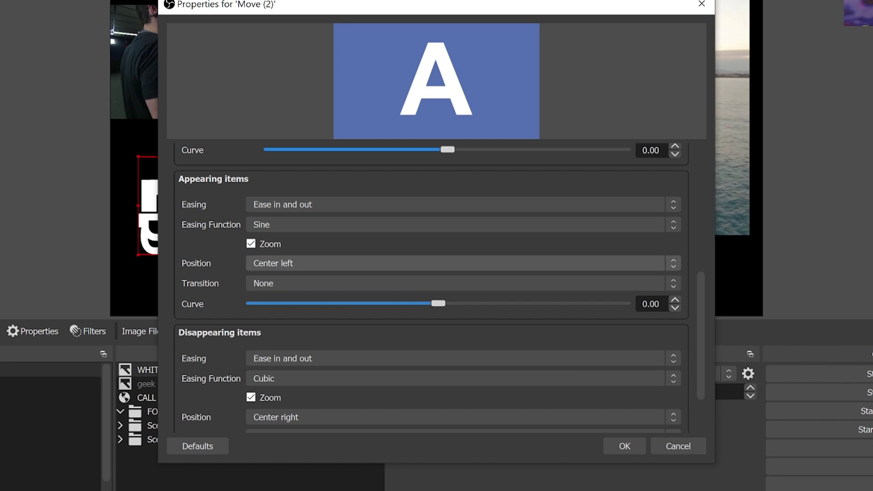
# Step: Set the appearing items' position to Away from center and preview the transition
pyautogui.click(455, 263)
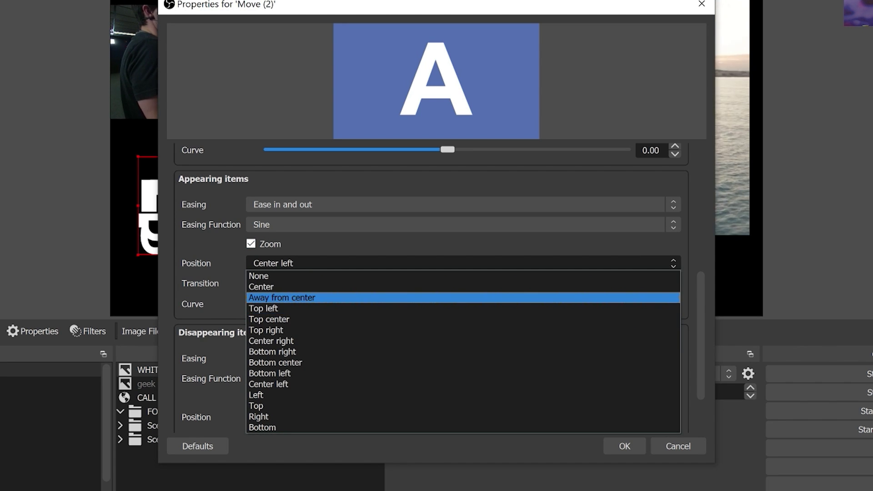
pyautogui.click(281, 297)
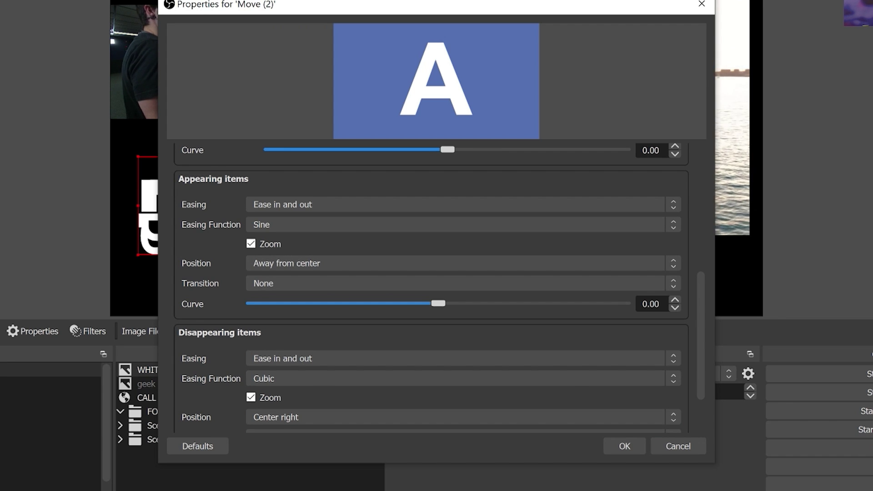
pyautogui.scroll(-1, 255, 396)
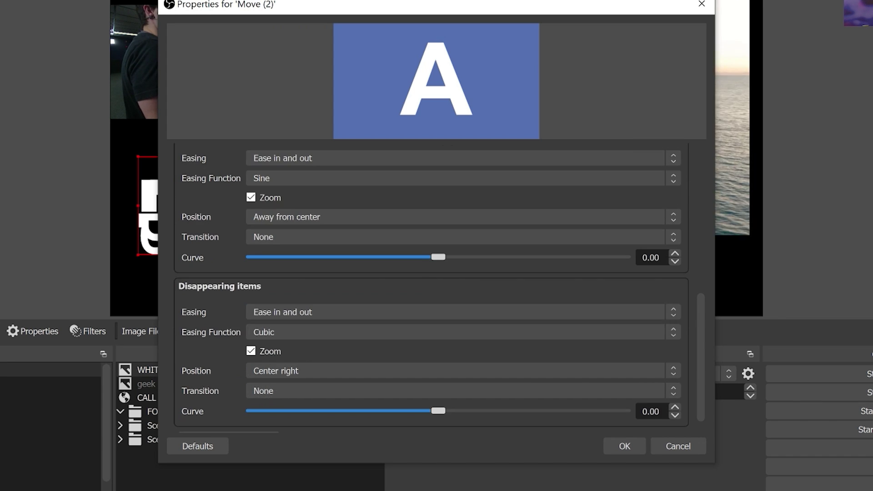
pyautogui.scroll(-1, 439, 290)
pyautogui.click(229, 419)
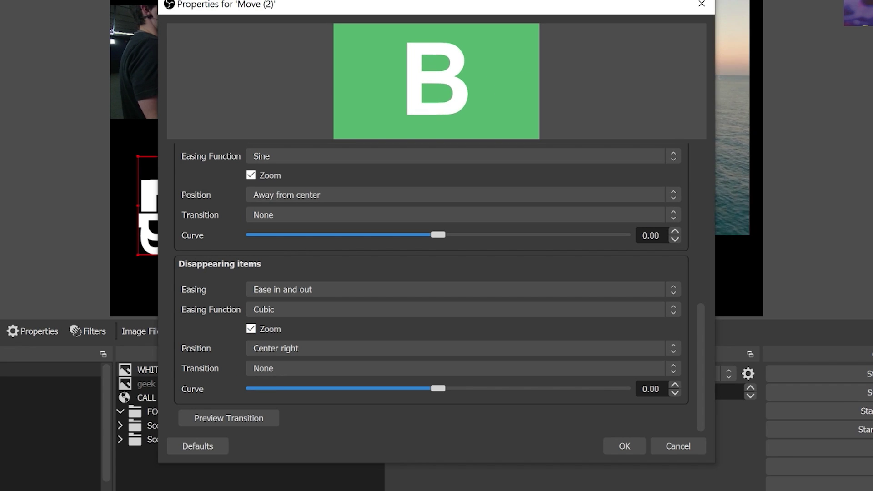
pyautogui.click(229, 418)
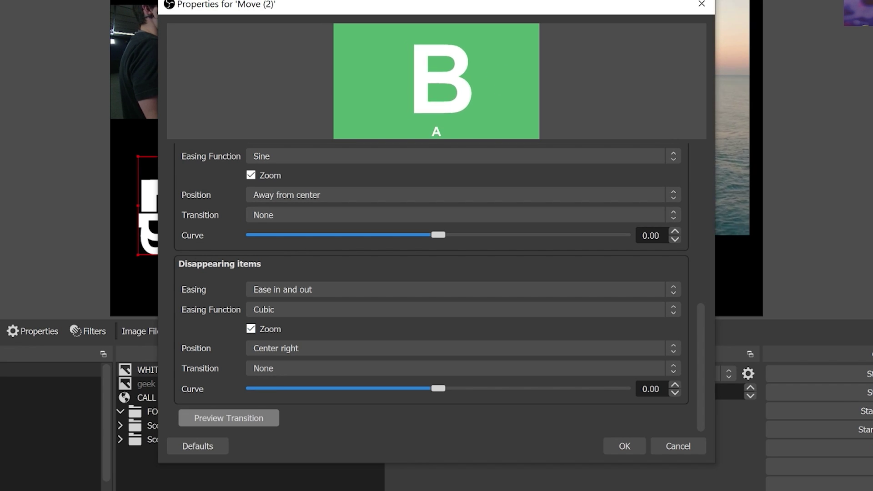
# Step: Set the appearing items' position to Center
pyautogui.scroll(2, 432, 282)
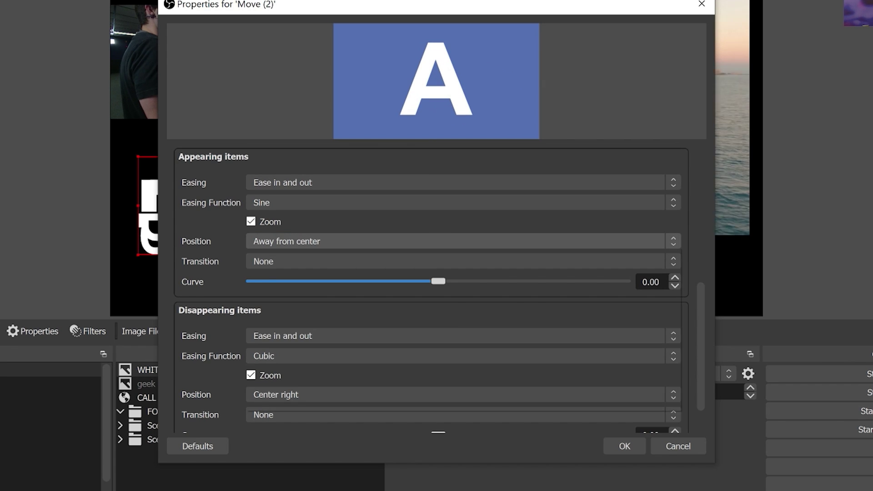
pyautogui.click(455, 241)
pyautogui.click(273, 263)
pyautogui.scroll(-2, 431, 282)
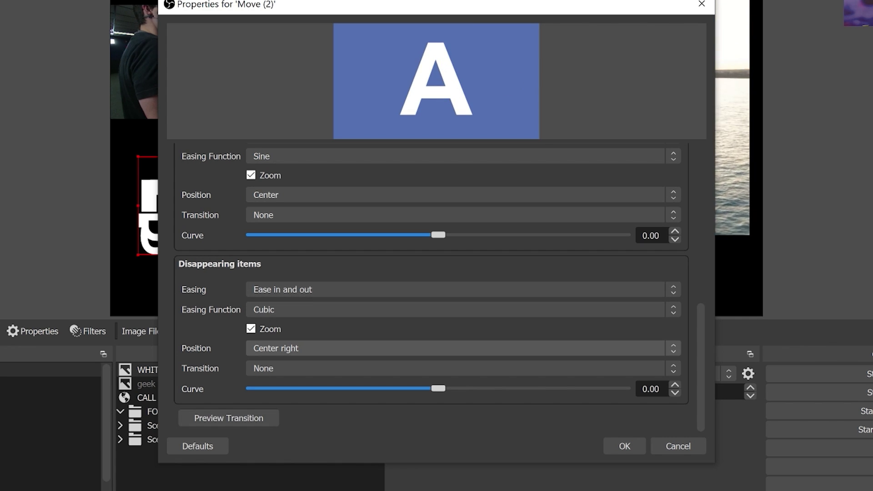
# Step: Set the appearing items' position to Center left, preview the transition and accept its properties
pyautogui.click(455, 195)
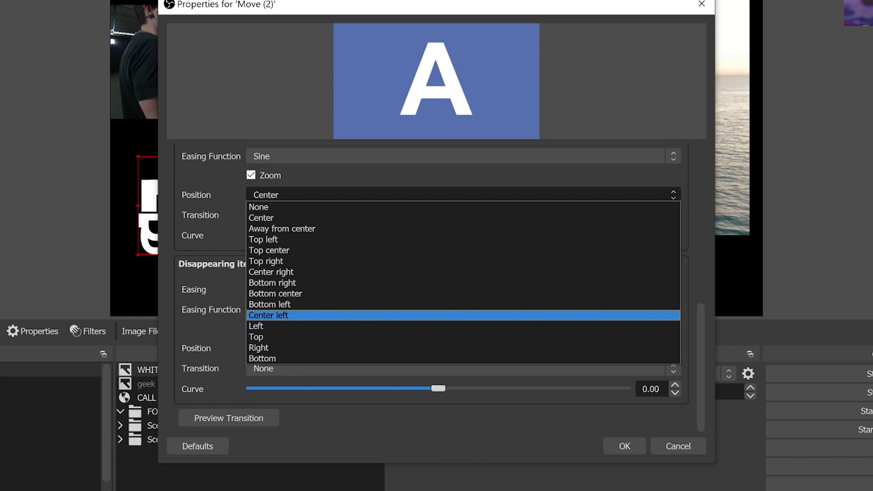
pyautogui.click(268, 315)
pyautogui.click(229, 418)
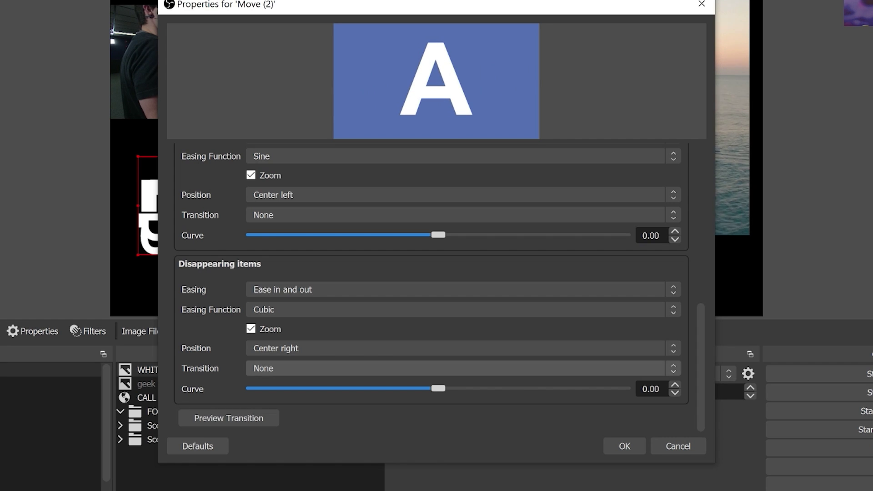
pyautogui.scroll(8, 432, 291)
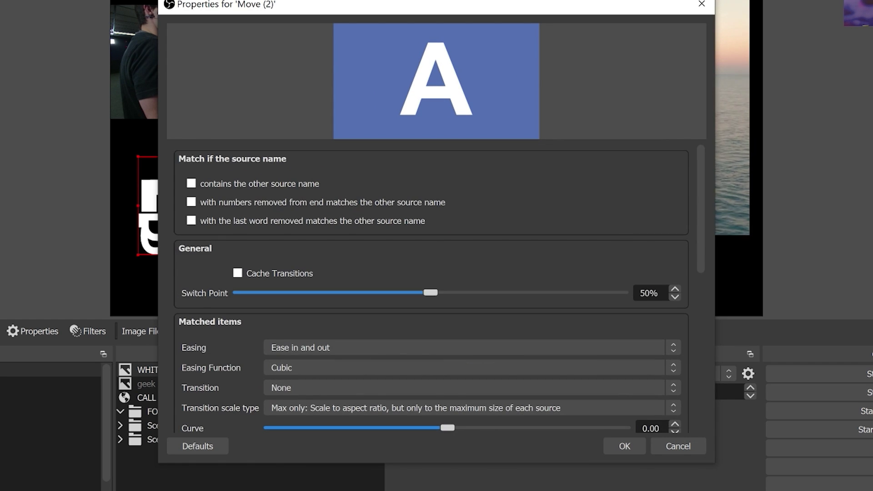
pyautogui.scroll(-10, 432, 291)
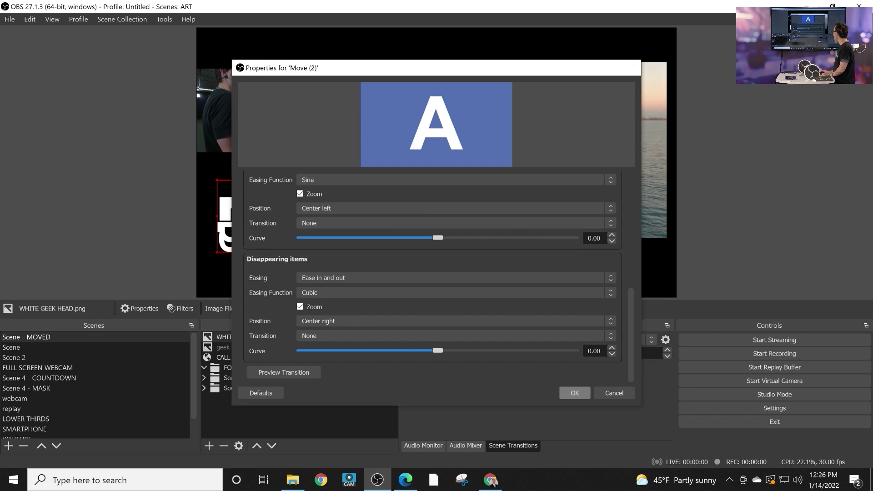
pyautogui.click(624, 447)
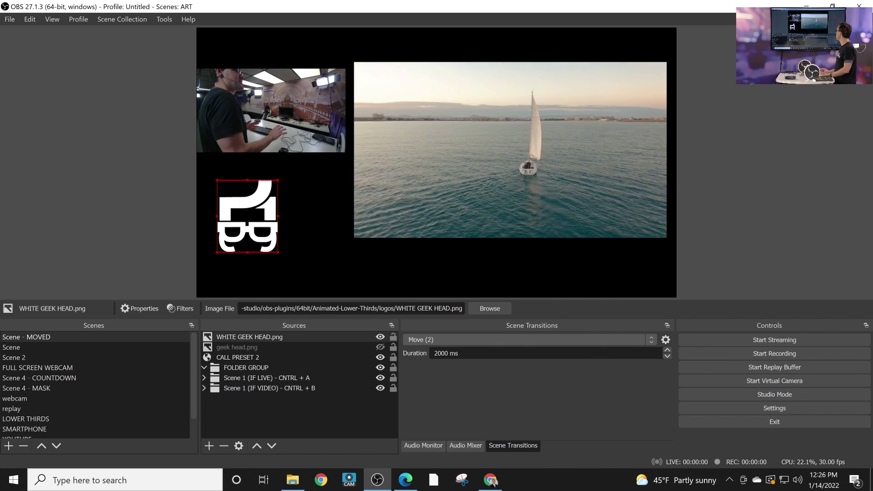
# Step: Rename the current Move transition as MOVE IN LEFT MOVE OUT RIGHT and widen the Sources panel
pyautogui.click(665, 340)
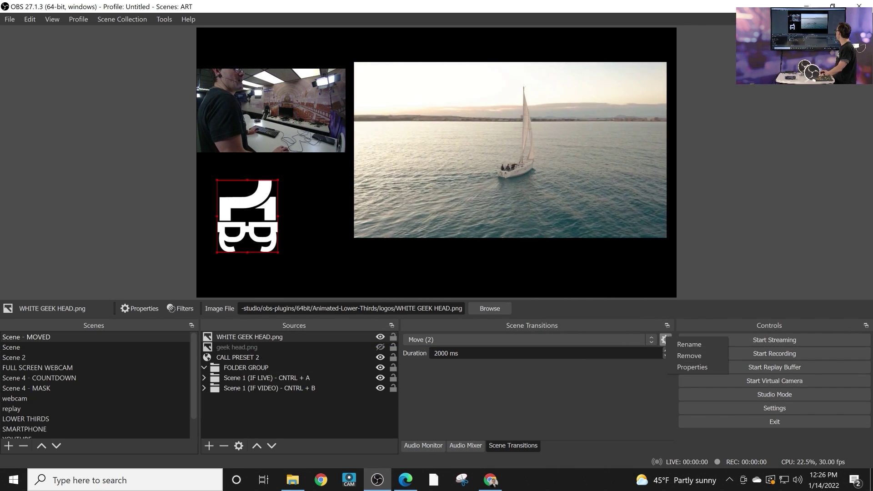
pyautogui.click(689, 343)
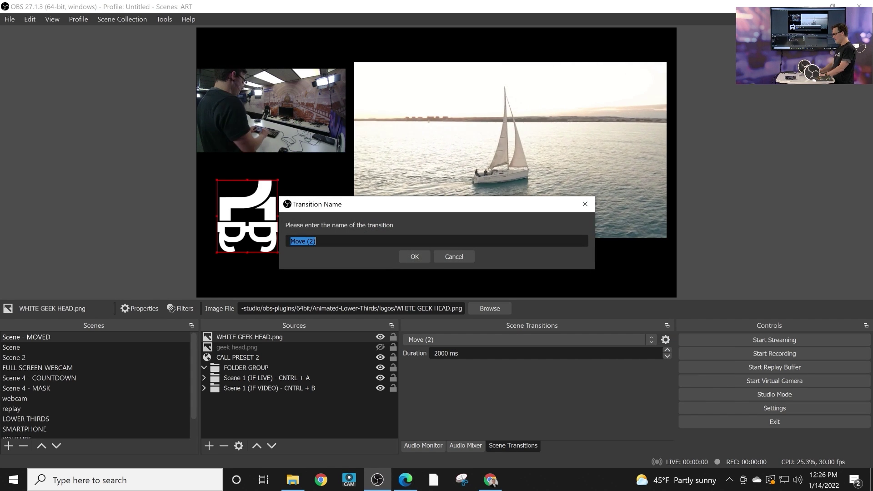
pyautogui.write('MOVE IN')
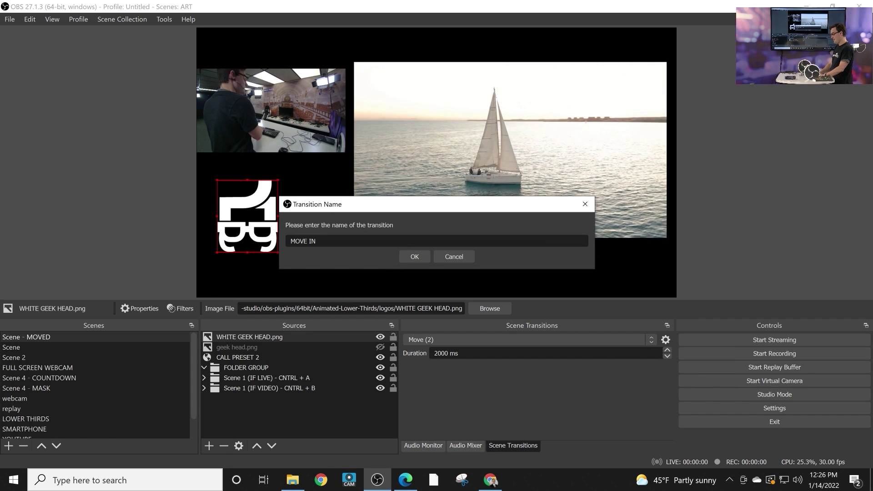
pyautogui.write(' LEFT MOVE OUT RIGHT')
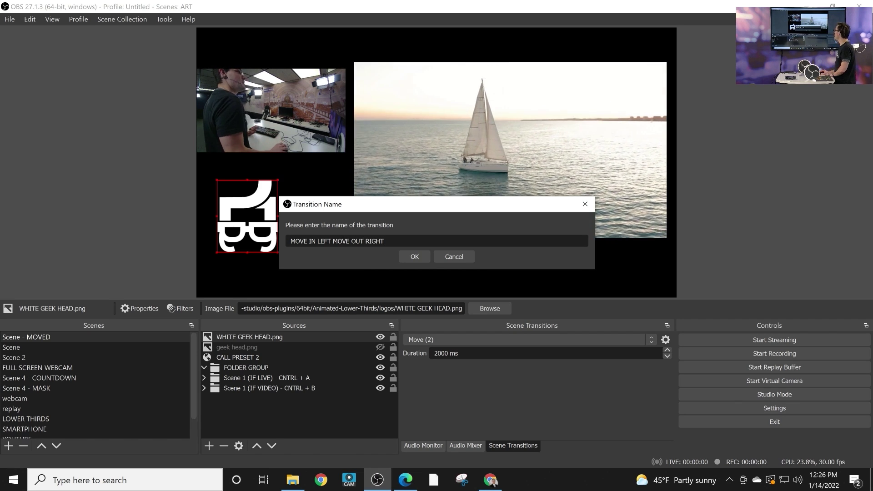
pyautogui.press('Return')
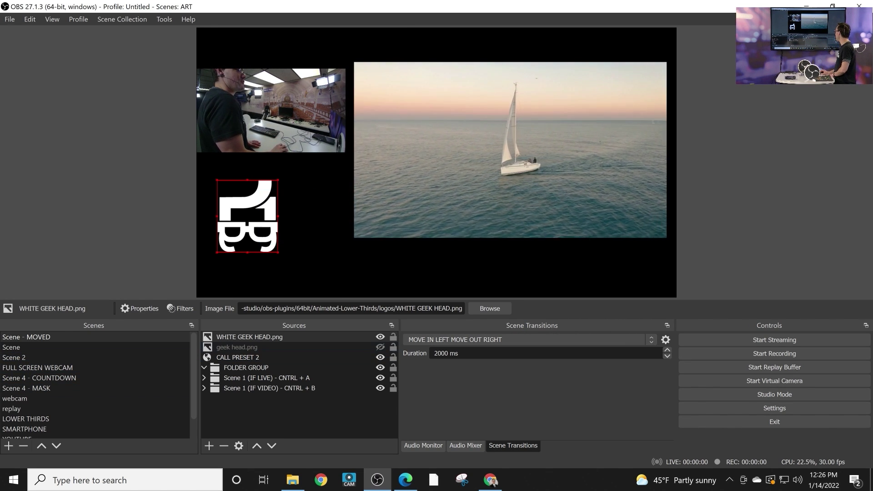
pyautogui.moveTo(400, 400); pyautogui.dragTo(489, 401)
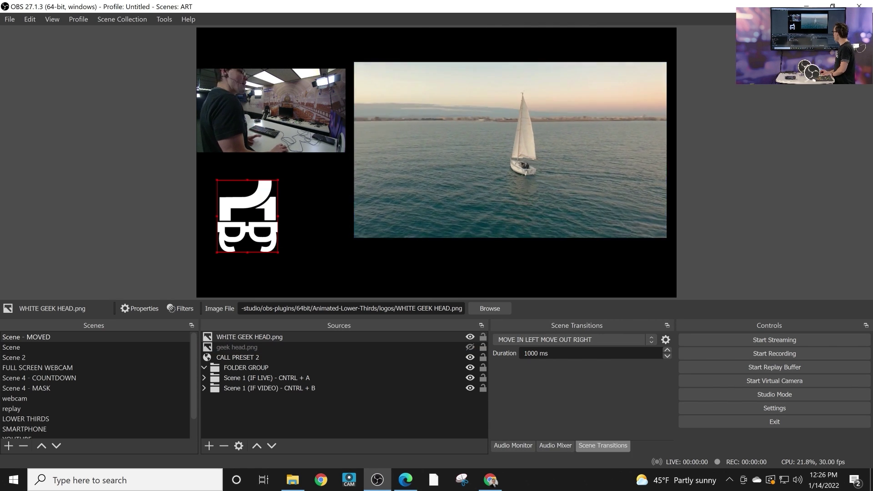
# Step: Test the transition by switching through Scene, Scene 2, FULL SCREEN WEBCAM and Scene 4 - COUNTDOWN and back to Scene
pyautogui.click(12, 347)
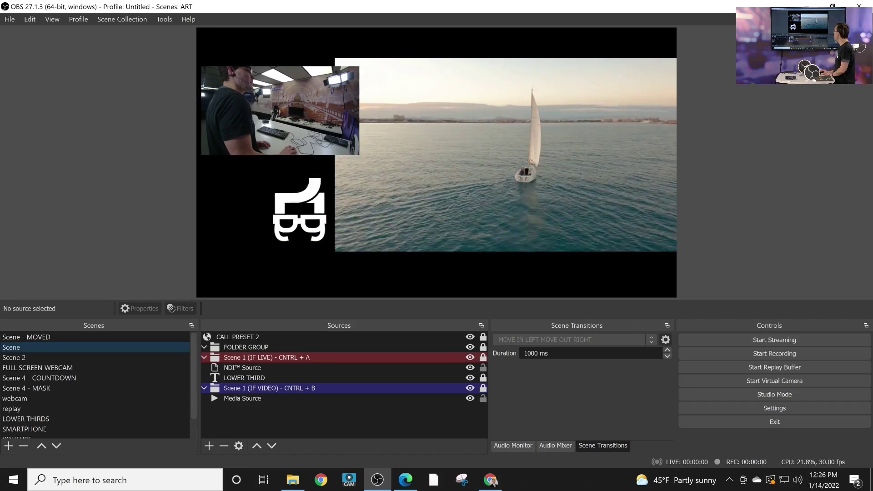
pyautogui.click(13, 358)
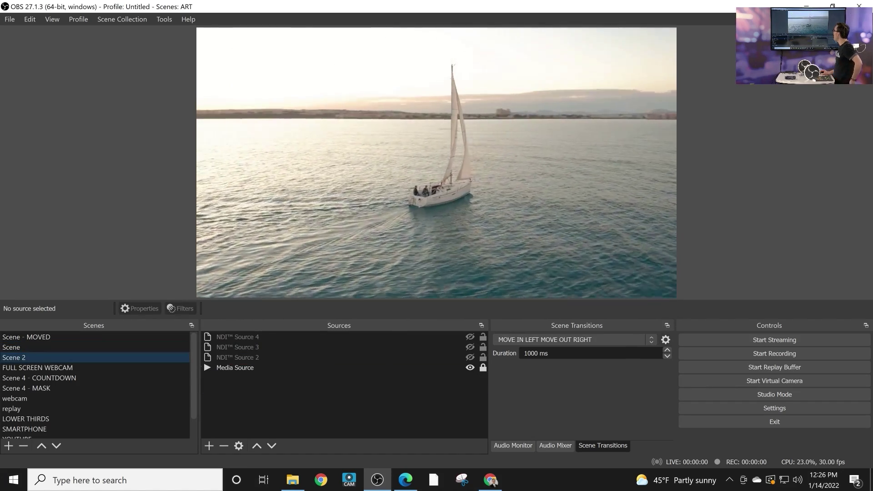
pyautogui.press('Down')
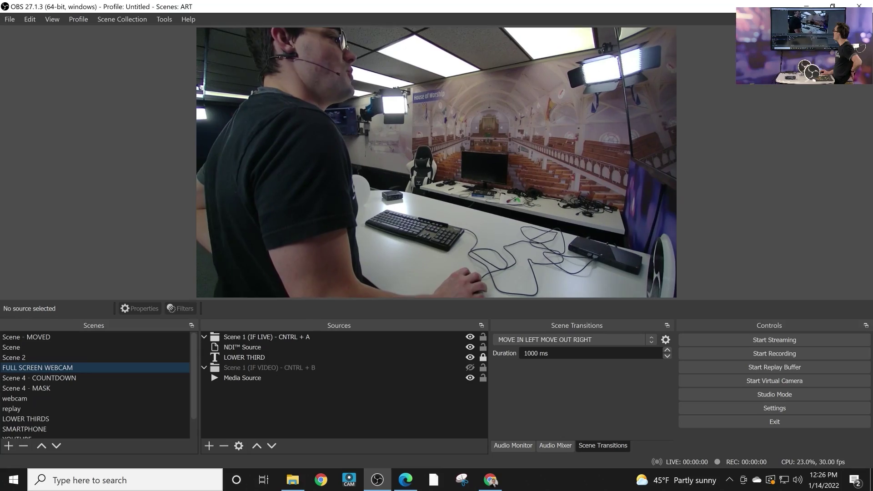
pyautogui.press('Down')
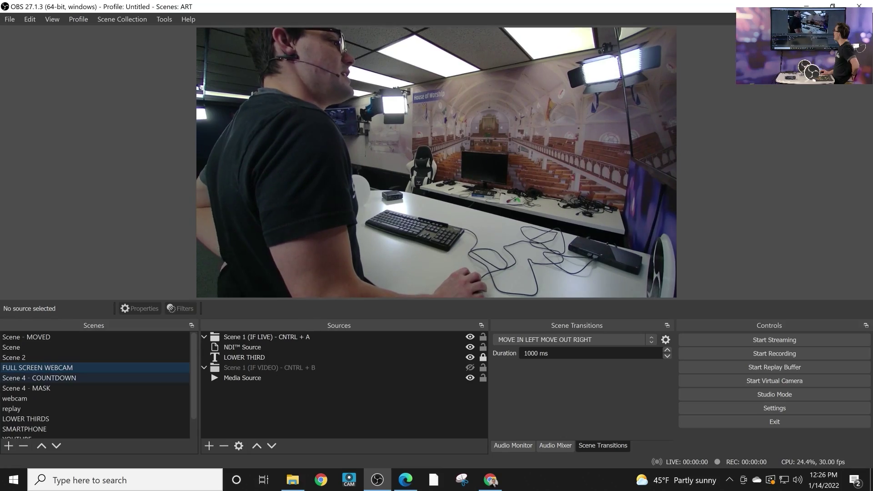
pyautogui.press('Up')
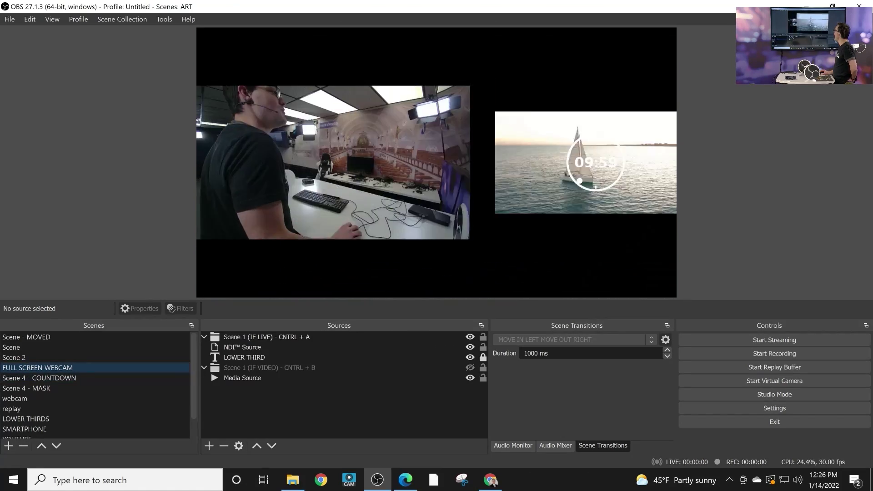
pyautogui.press('Up')
pyautogui.press('Up')
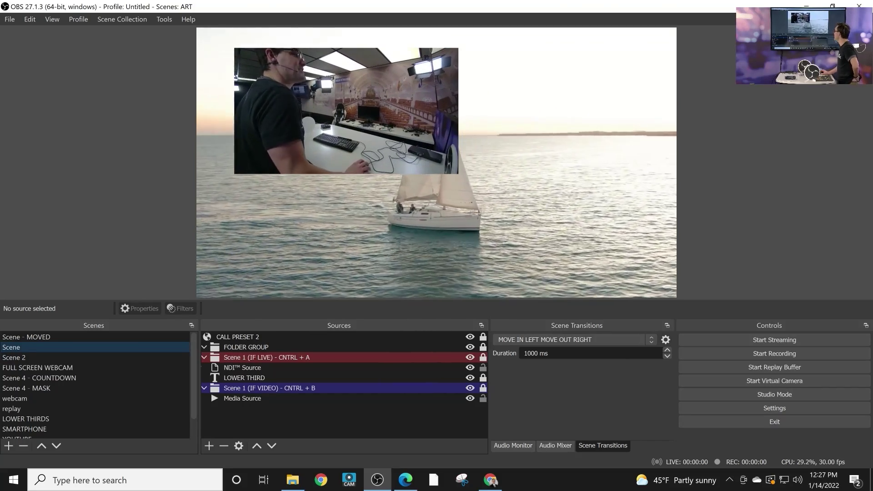
# Step: Examine the transition override choices and the override duration available for the scene named Scene
pyautogui.rightClick(140, 346)
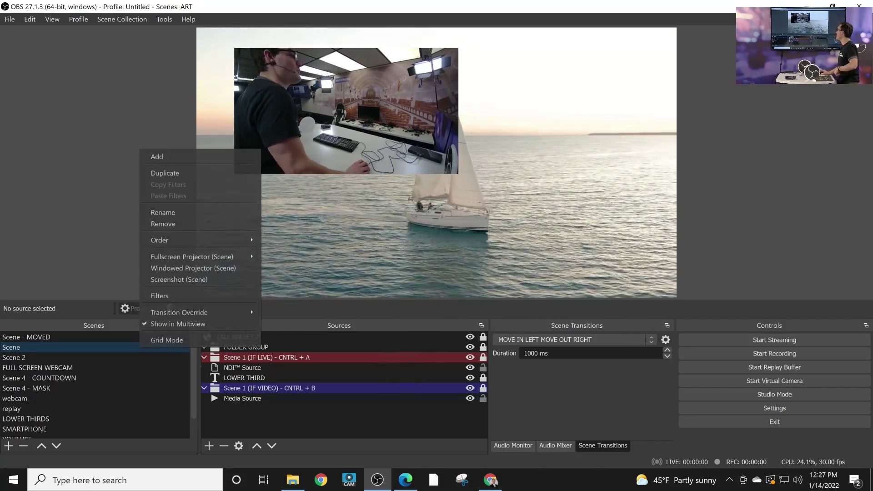
pyautogui.moveTo(179, 312)
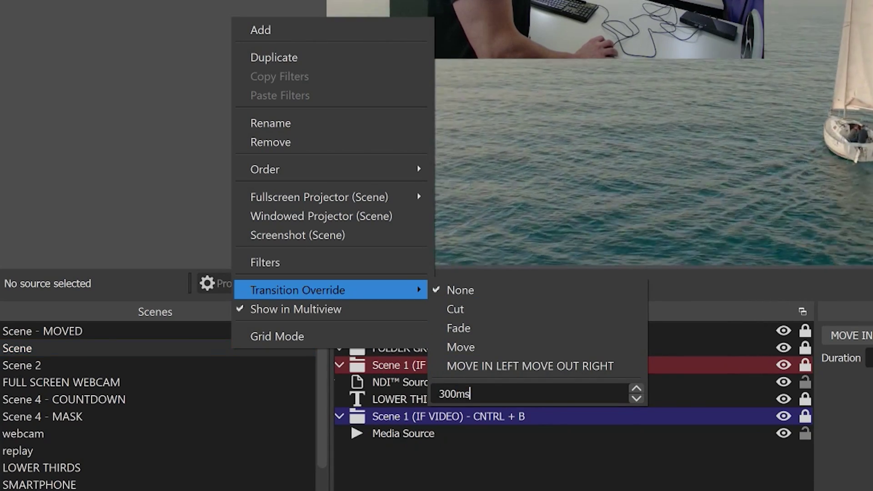
pyautogui.moveTo(471, 394); pyautogui.dragTo(439, 394)
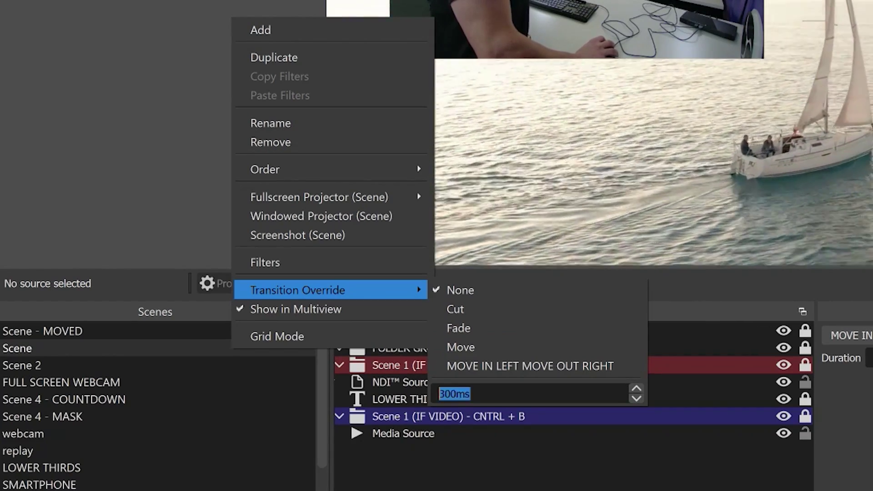
pyautogui.moveTo(439, 394); pyautogui.dragTo(471, 394)
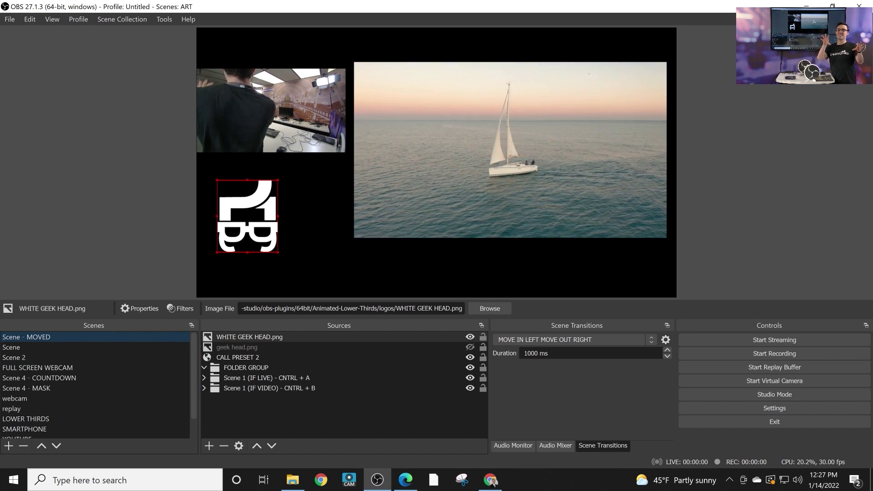
# Step: Compare the transition in both directions between Scene and Scene - MOVED, and toggle the WHITE GEEK HEAD.png logo's visibility off and on
pyautogui.click(11, 347)
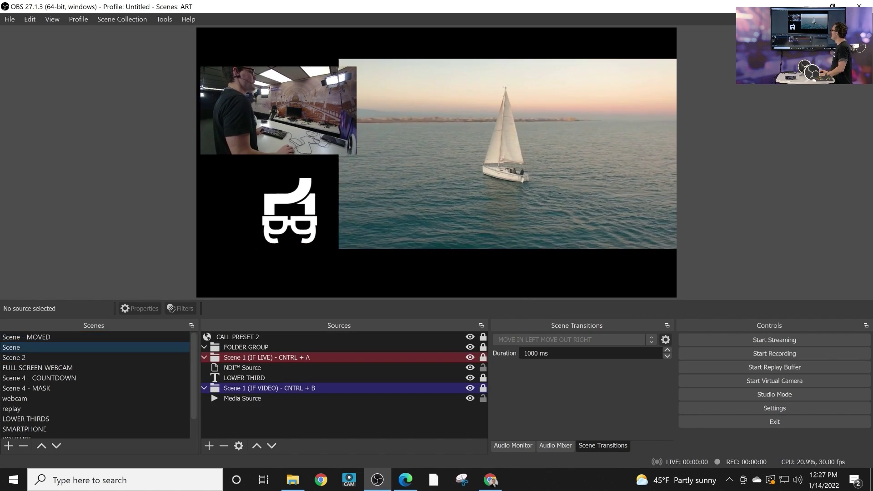
pyautogui.click(26, 337)
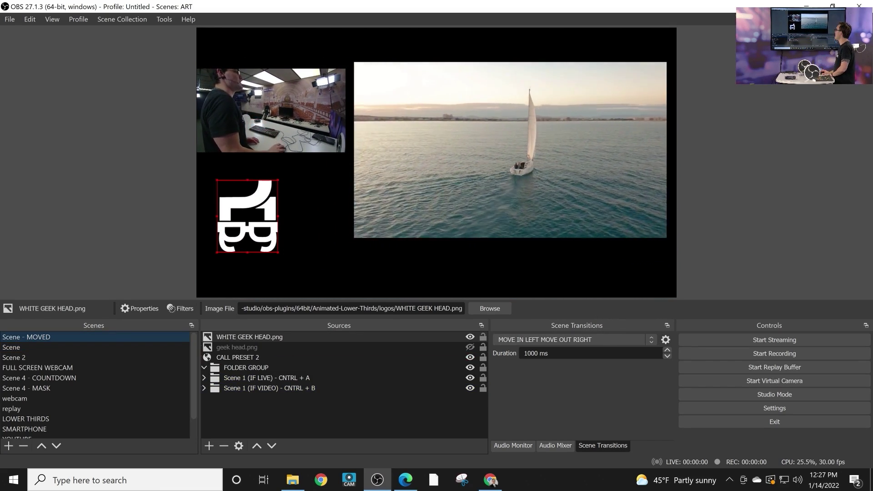
pyautogui.click(11, 347)
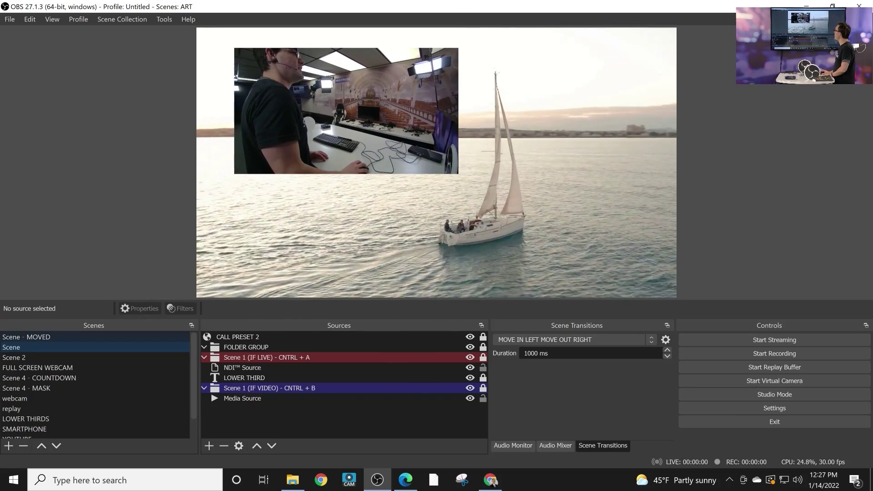
pyautogui.click(26, 337)
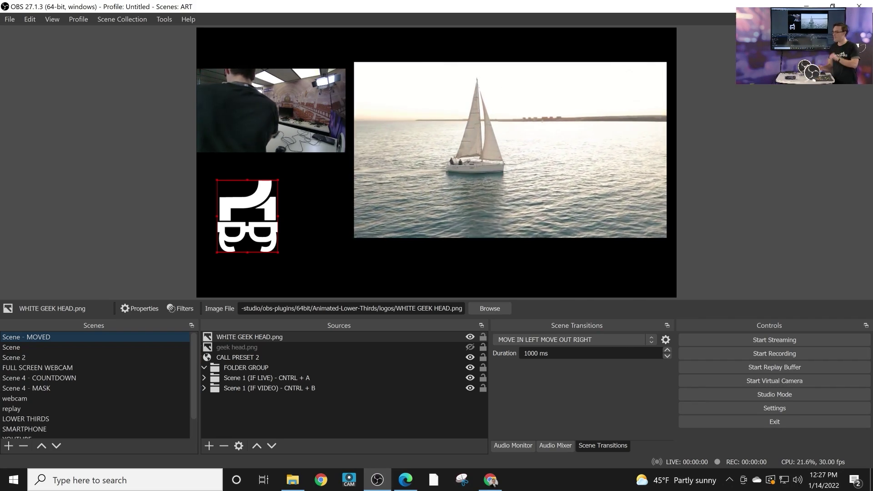
pyautogui.click(12, 347)
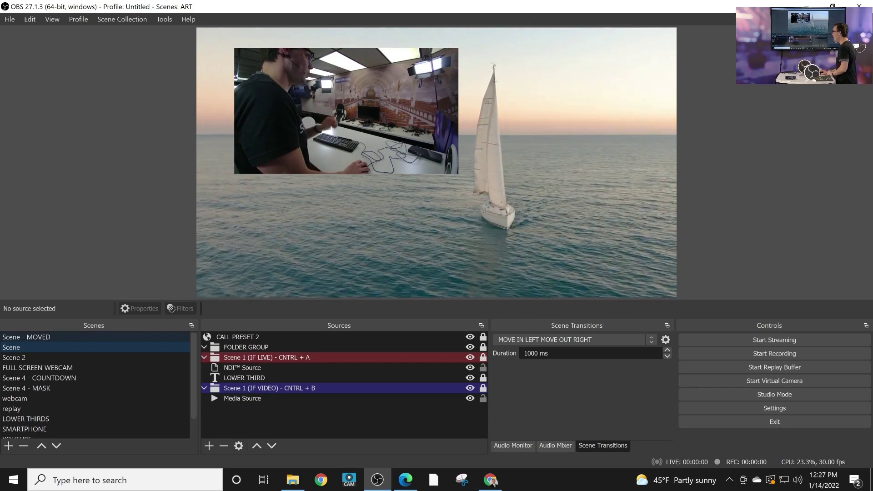
pyautogui.click(26, 337)
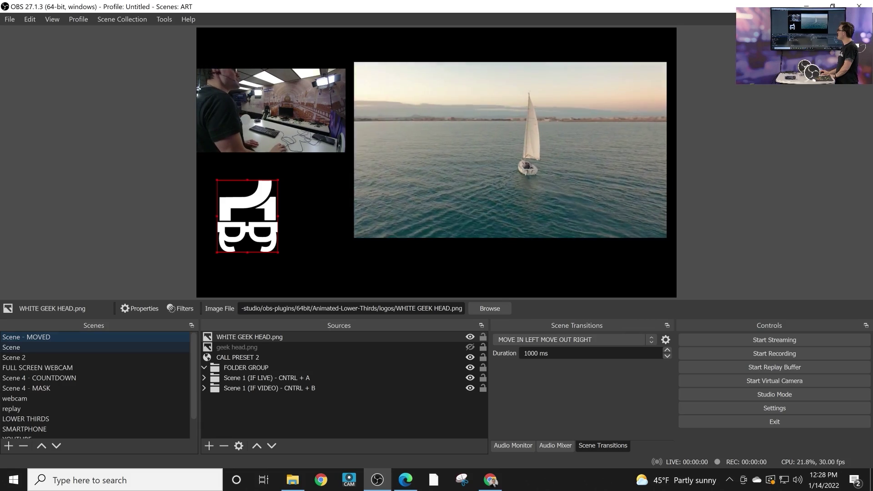
pyautogui.click(95, 347)
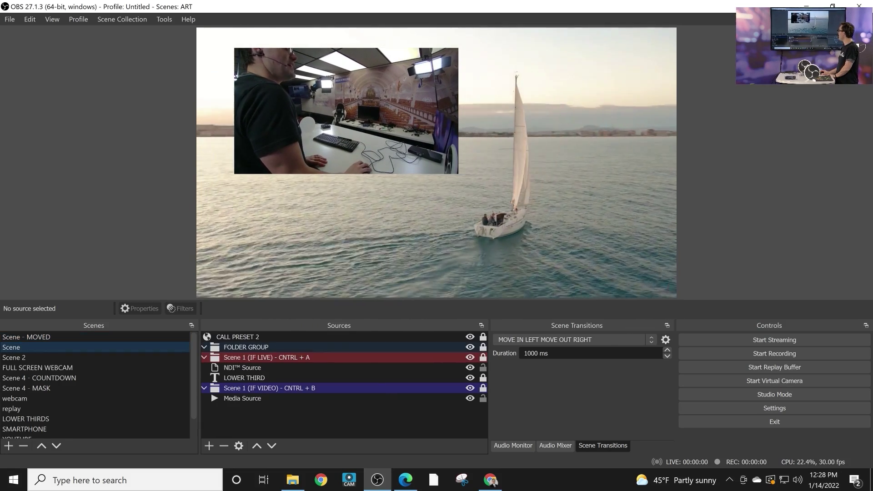
pyautogui.click(95, 337)
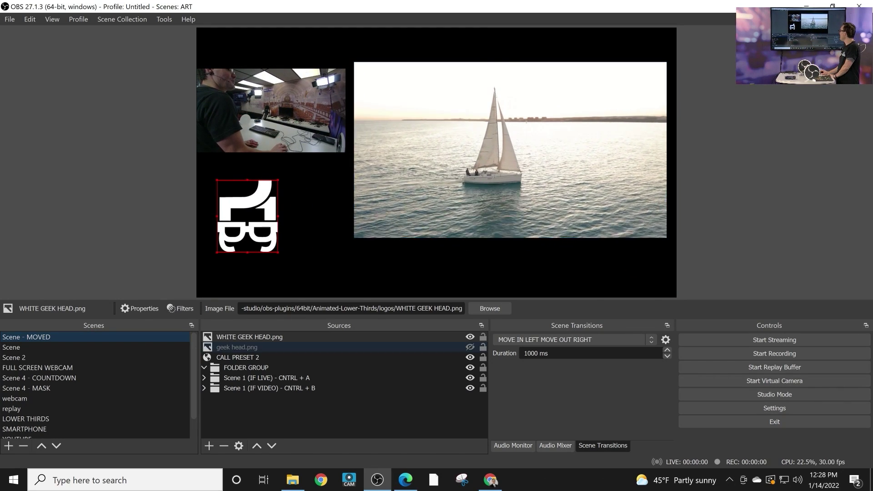
pyautogui.click(470, 337)
pyautogui.click(469, 337)
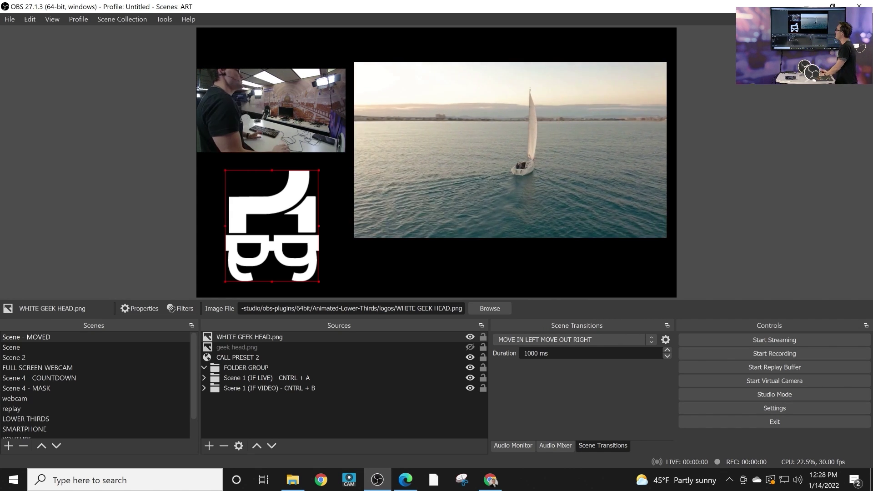
# Step: Duplicate the Scene - MOVED scene as Scene - MOVED 2
pyautogui.rightClick(104, 337)
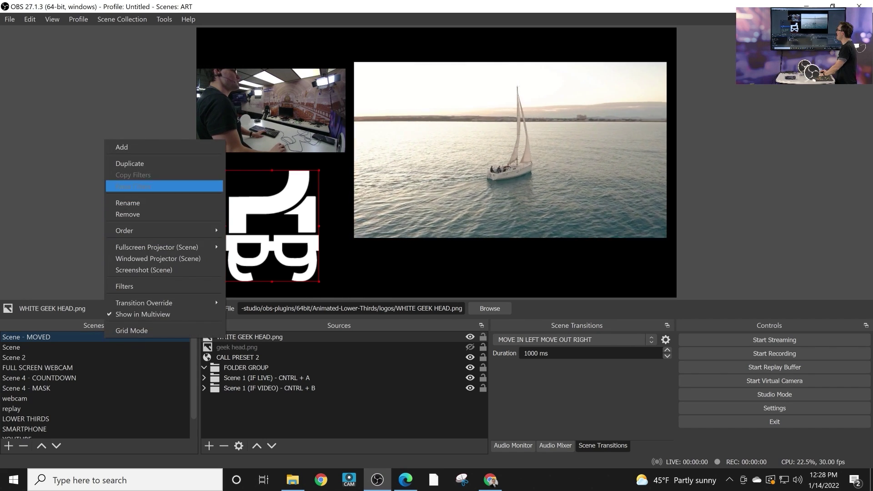
pyautogui.click(132, 163)
pyautogui.press('Return')
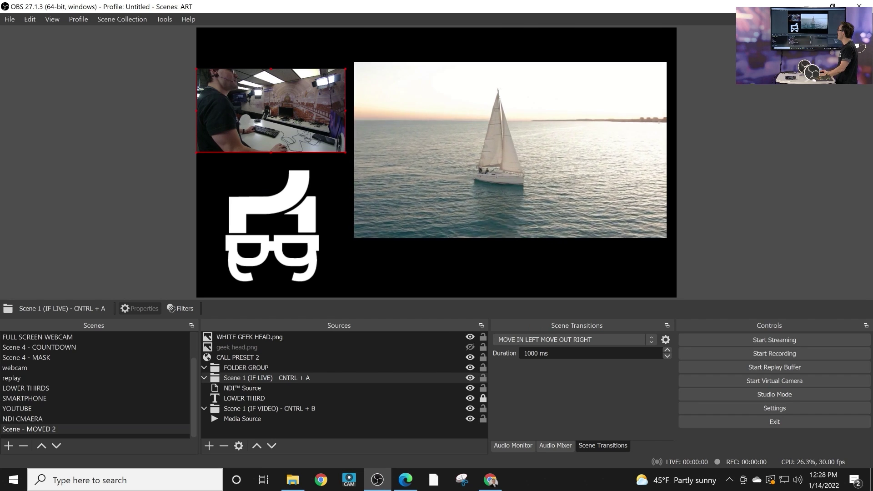
# Step: Enlarge the Scene 1 (IF LIVE) - CNTRL + A webcam group and reposition it to fill the canvas in Scene - MOVED 2
pyautogui.moveTo(346, 152); pyautogui.dragTo(731, 369)
pyautogui.moveTo(464, 182); pyautogui.dragTo(434, 145)
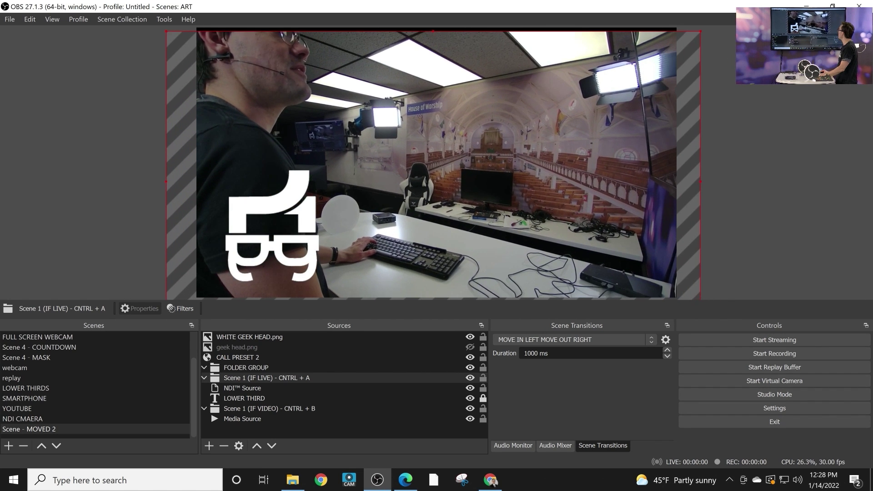
# Step: Place Media Source directly below WHITE GEEK HEAD.png in the source order and shrink its video into the canvas's lower right area
pyautogui.moveTo(242, 419); pyautogui.dragTo(258, 341)
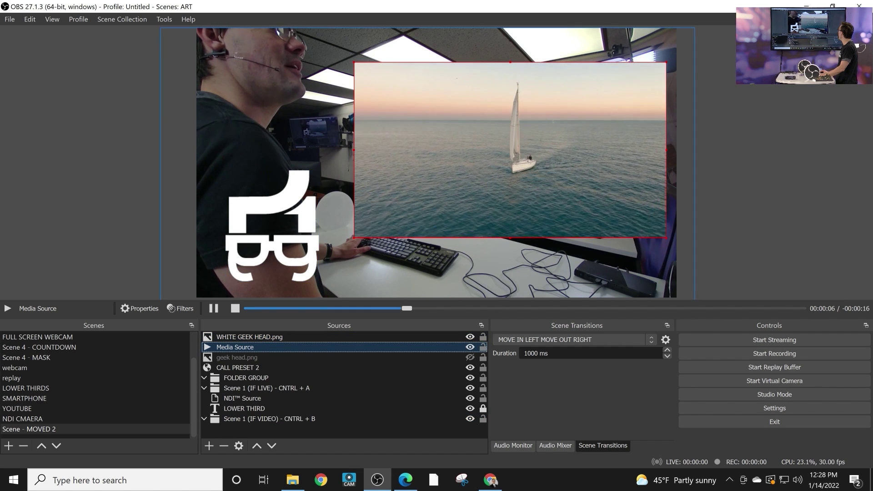
pyautogui.moveTo(666, 62); pyautogui.dragTo(524, 143)
pyautogui.moveTo(457, 158); pyautogui.dragTo(591, 200)
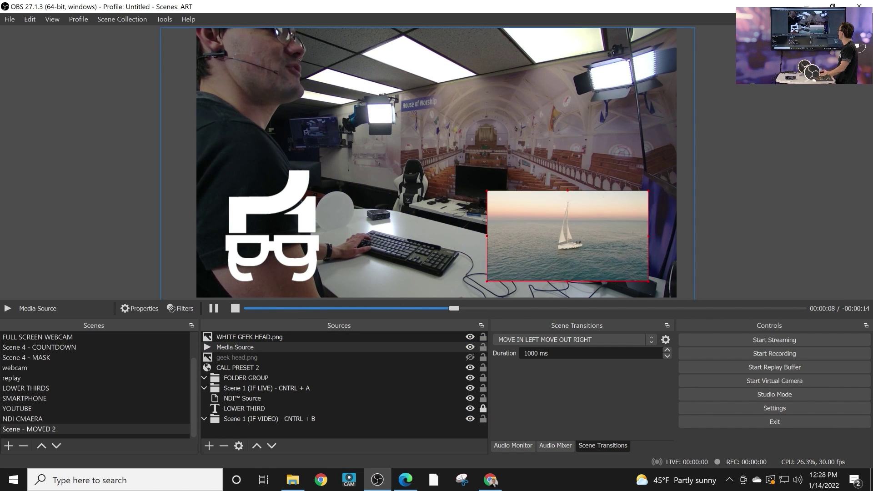
# Step: Move the WHITE GEEK HEAD.png logo to the canvas's upper right area and place Scene - MOVED 2 directly below Scene - MOVED in the scene order
pyautogui.moveTo(276, 214); pyautogui.dragTo(602, 103)
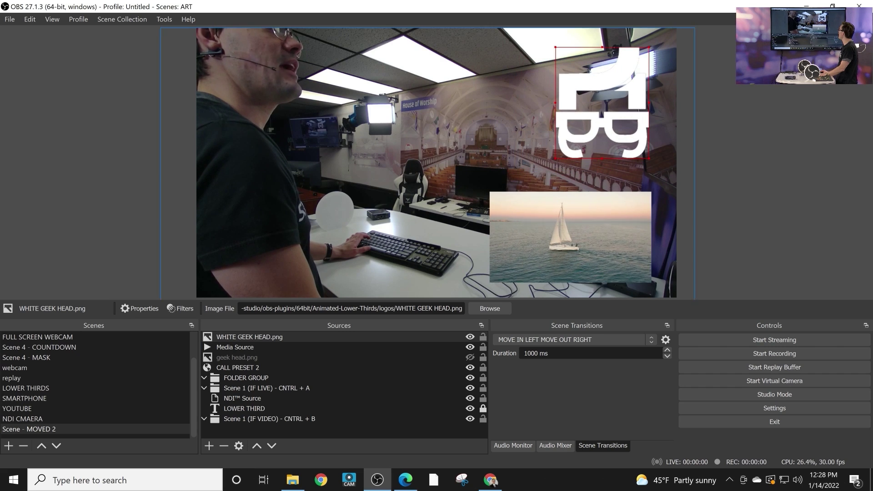
pyautogui.moveTo(91, 429); pyautogui.dragTo(105, 343)
# Step: Compare the transitions between Scene - MOVED, Scene - MOVED 2 and Scene, finishing on Scene - MOVED 2
pyautogui.click(105, 337)
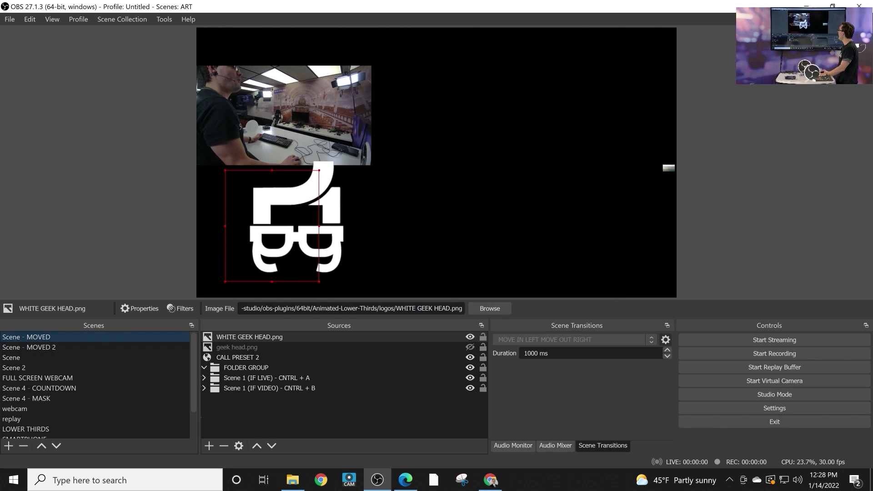
pyautogui.click(105, 347)
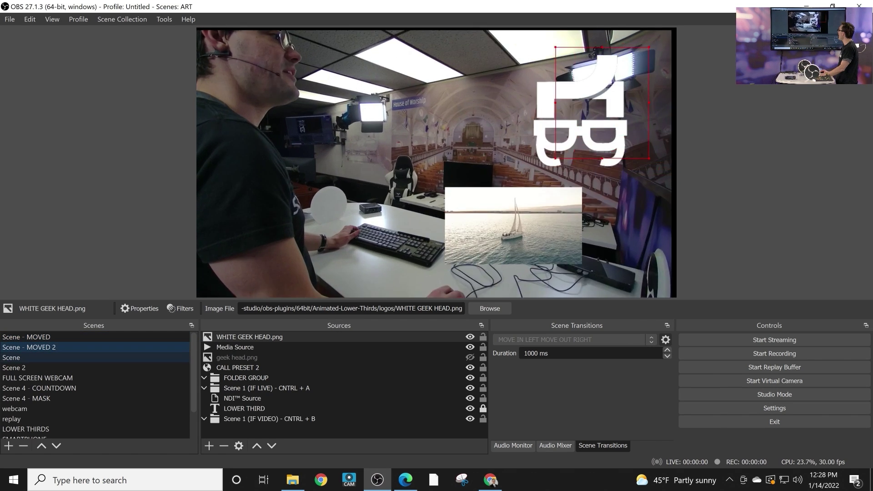
pyautogui.click(105, 358)
pyautogui.click(105, 348)
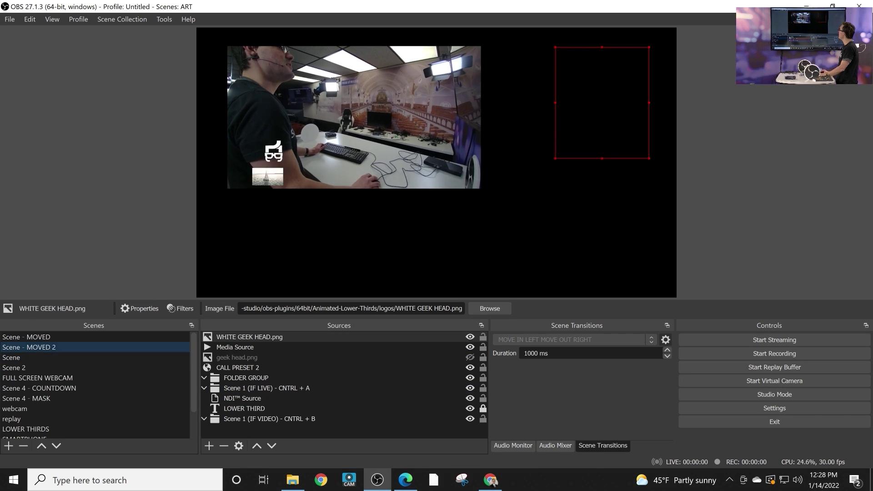
pyautogui.click(105, 337)
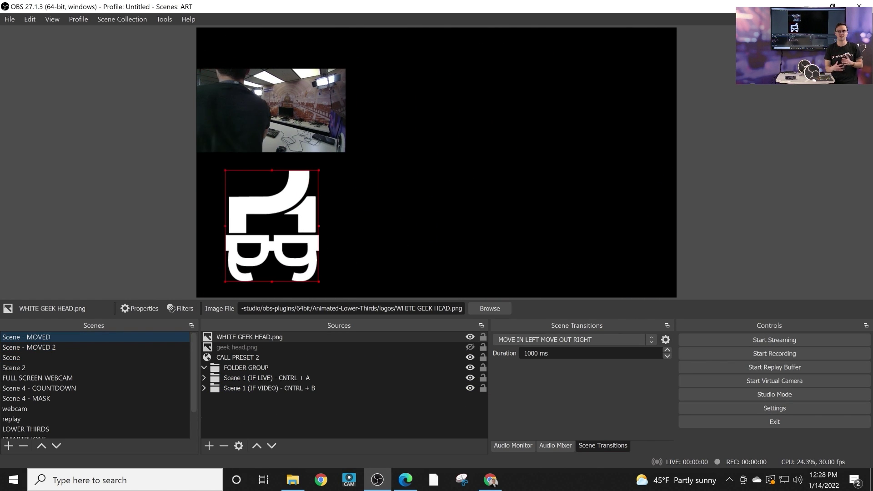
pyautogui.click(105, 347)
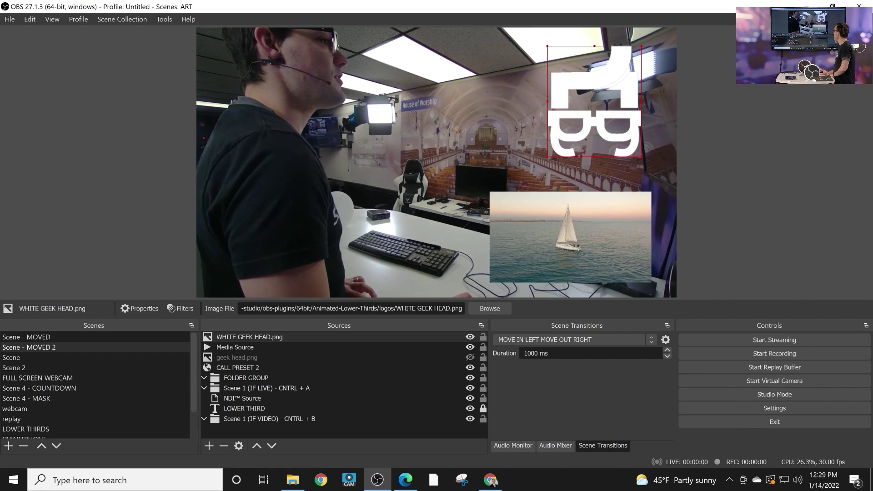
# Step: Set the show and hide transitions of WHITE GEEK HEAD.png to Move and test them by hiding and showing the logo
pyautogui.rightClick(312, 337)
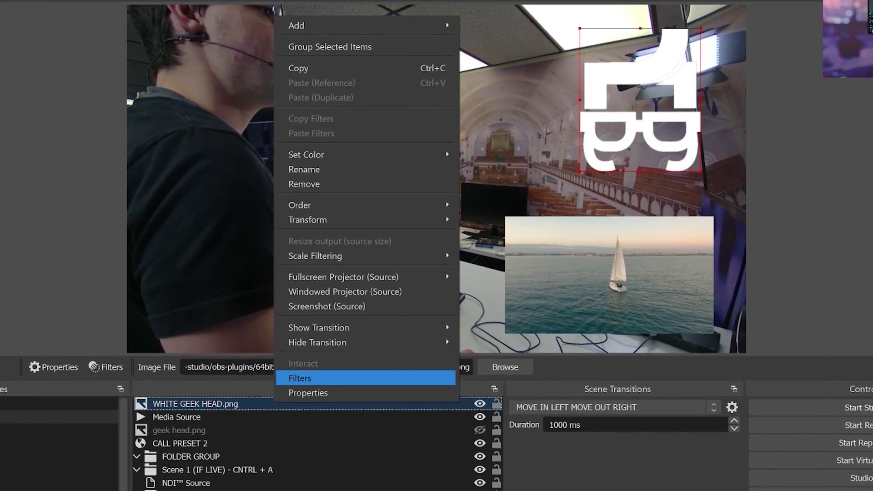
pyautogui.moveTo(319, 329)
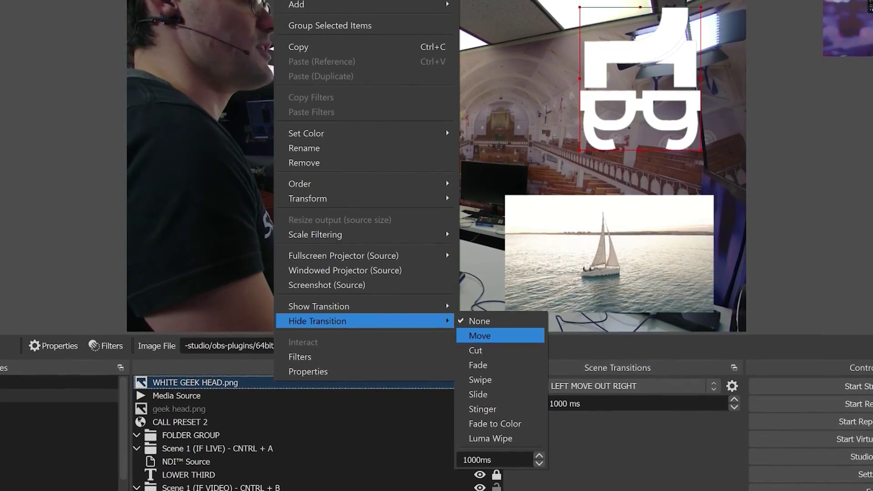
pyautogui.click(496, 330)
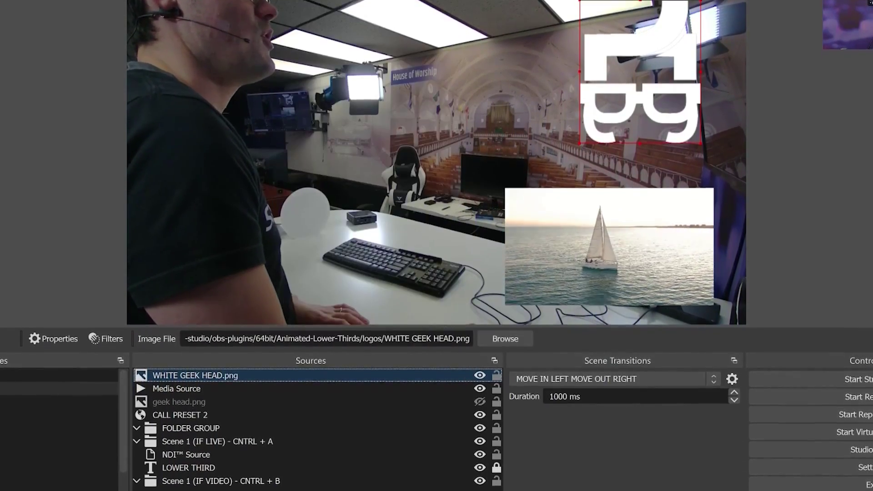
pyautogui.scroll(-8, 463, 377)
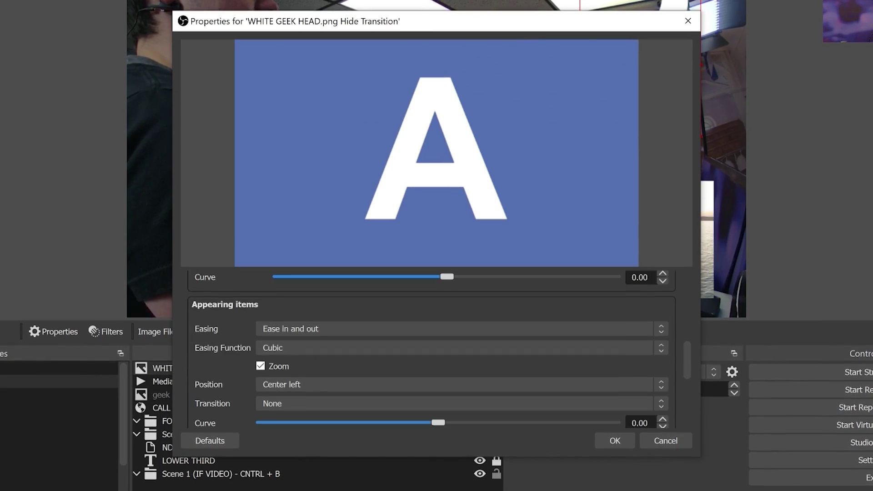
pyautogui.click(615, 443)
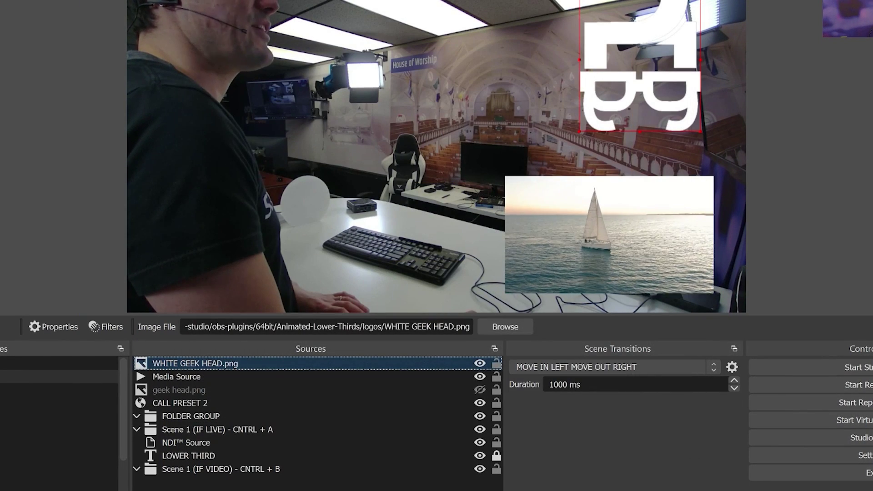
pyautogui.click(479, 363)
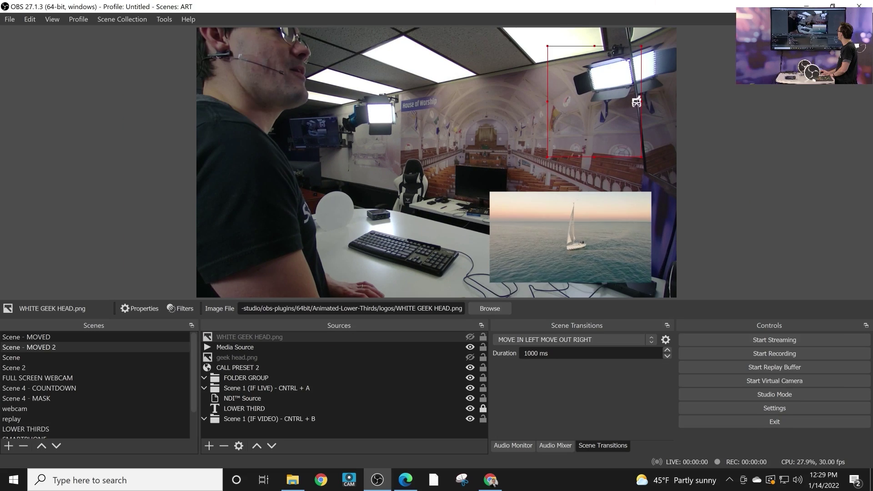
pyautogui.click(470, 337)
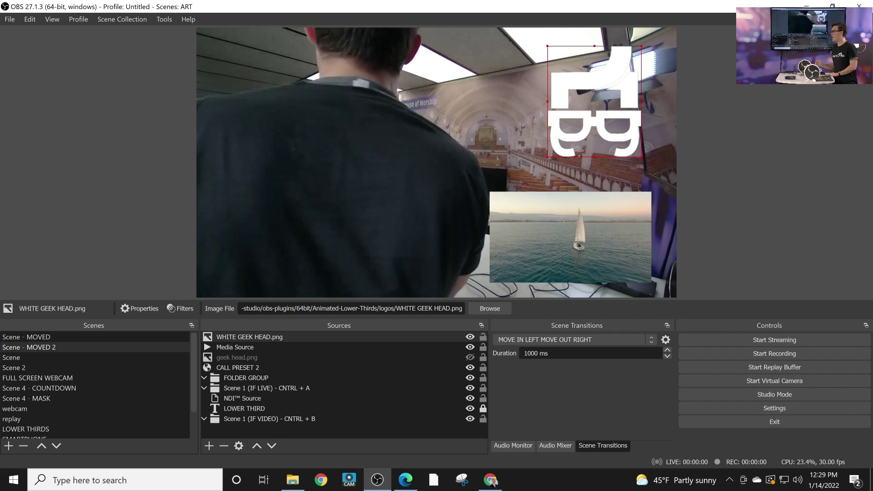
# Step: Move the logo to the canvas's upper left area and shift the Scene 1 (IF LIVE) - CNTRL + A webcam group right, clear of it
pyautogui.moveTo(594, 102); pyautogui.dragTo(292, 134)
pyautogui.moveTo(428, 150); pyautogui.dragTo(560, 155)
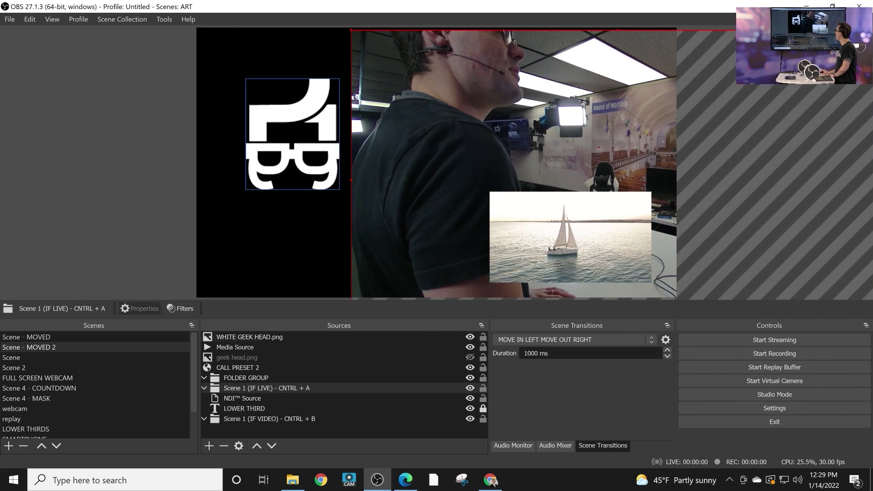
pyautogui.moveTo(293, 134); pyautogui.dragTo(272, 119)
# Step: In the logo's show transition properties, set the appearing items' easing to Ease in and their position to Left
pyautogui.rightClick(287, 338)
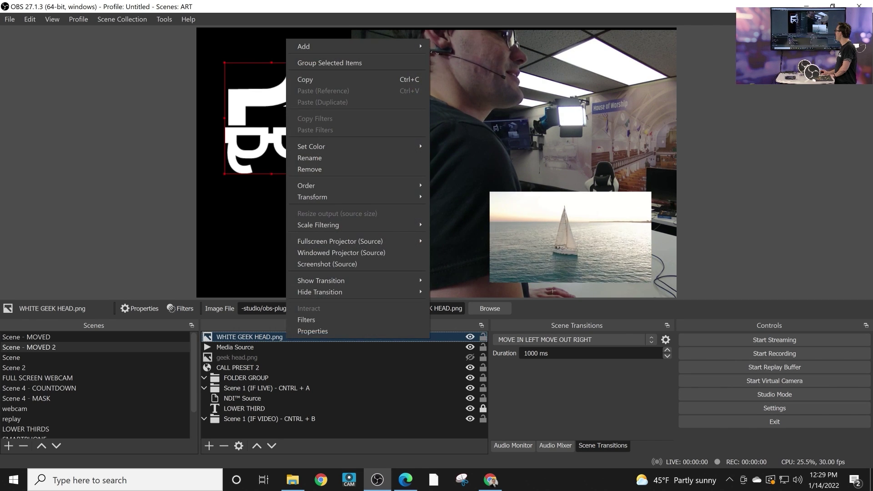
pyautogui.moveTo(328, 281)
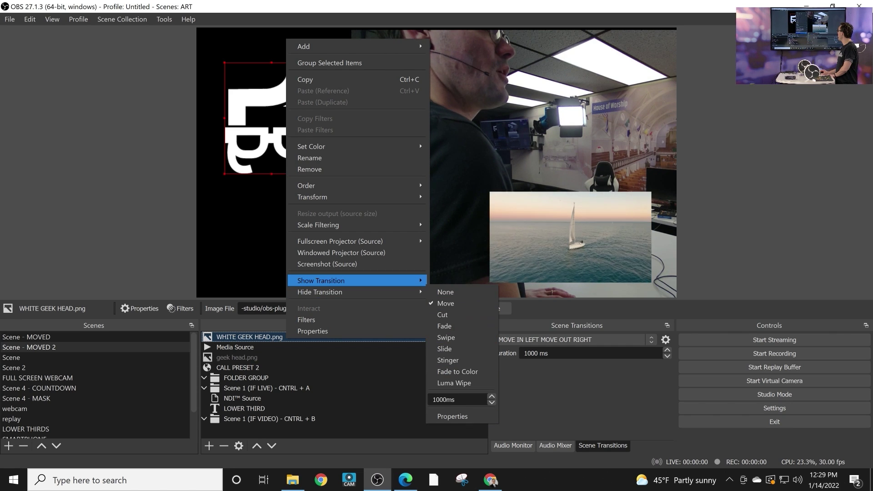
pyautogui.click(445, 292)
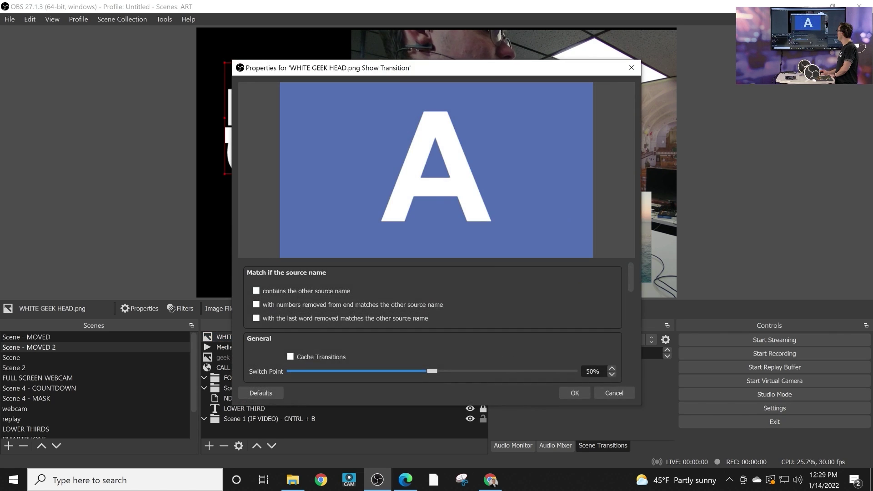
pyautogui.scroll(-5, 432, 323)
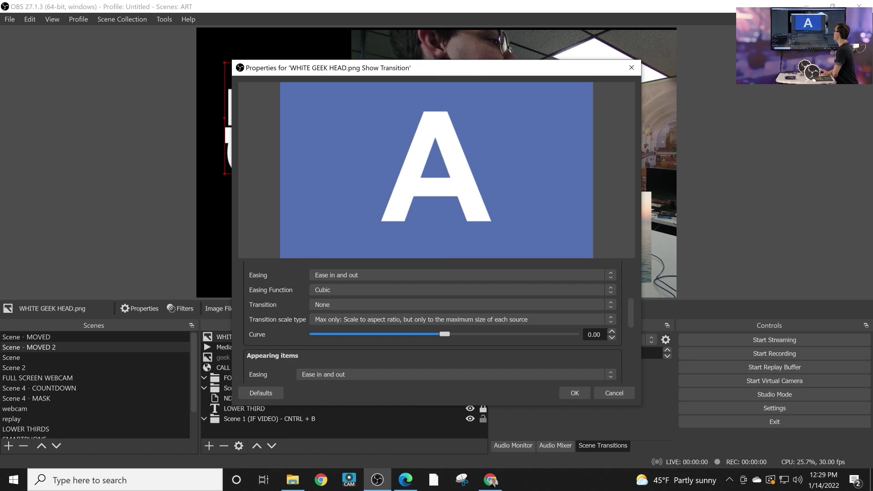
pyautogui.scroll(5, 432, 323)
pyautogui.scroll(-4, 432, 323)
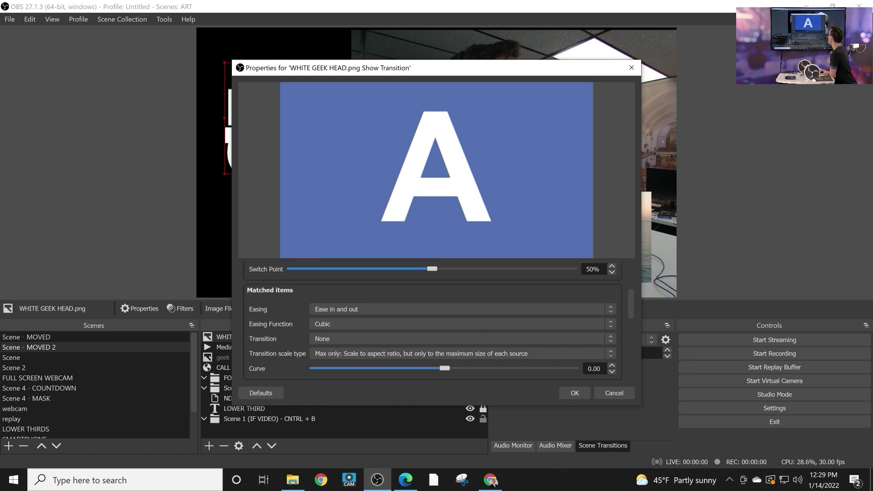
pyautogui.scroll(-4, 432, 321)
pyautogui.click(337, 305)
pyautogui.click(337, 324)
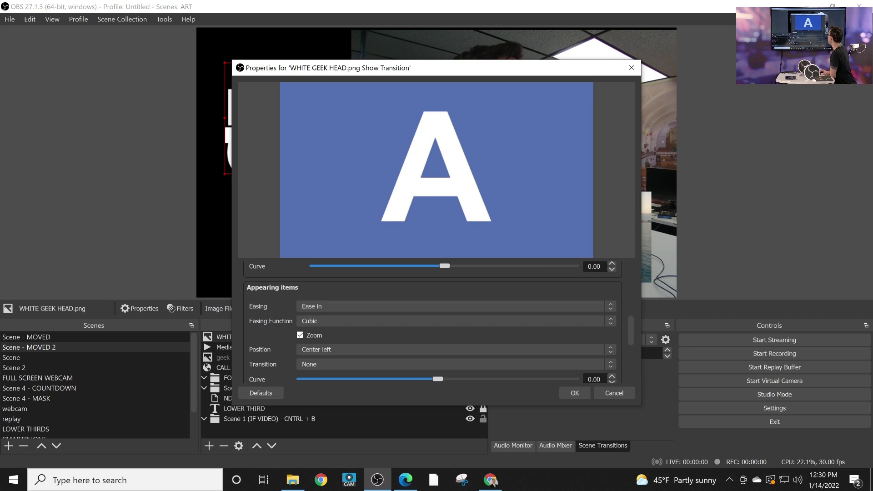
pyautogui.scroll(-1, 337, 289)
pyautogui.click(450, 315)
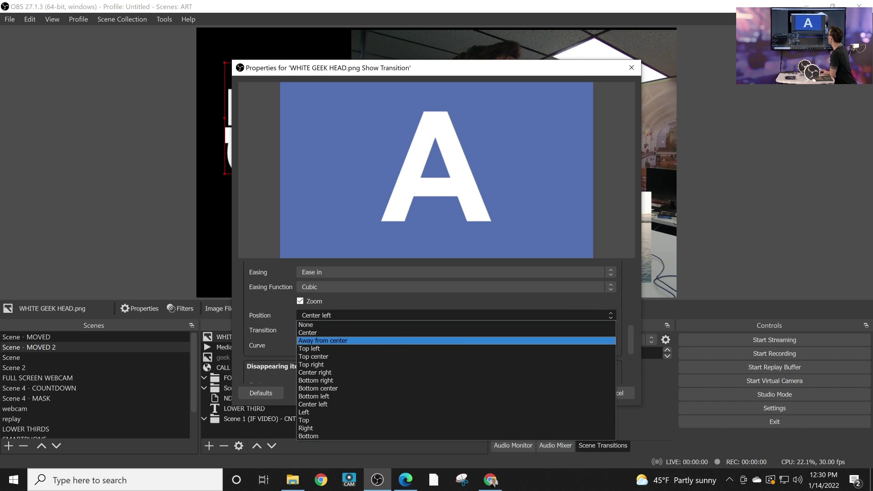
pyautogui.click(345, 412)
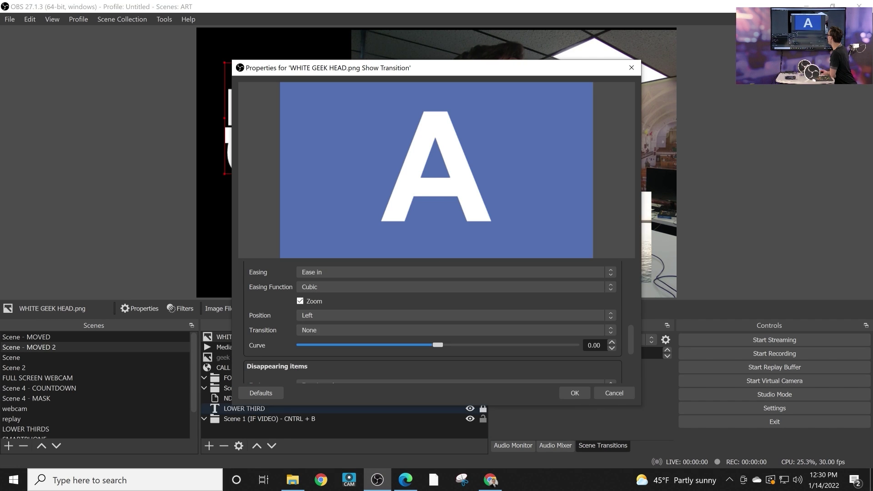
# Step: Set the disappearing items' position to Right, accept the show transition properties, and test the logo's visibility
pyautogui.scroll(-1, 438, 323)
pyautogui.scroll(-2, 439, 323)
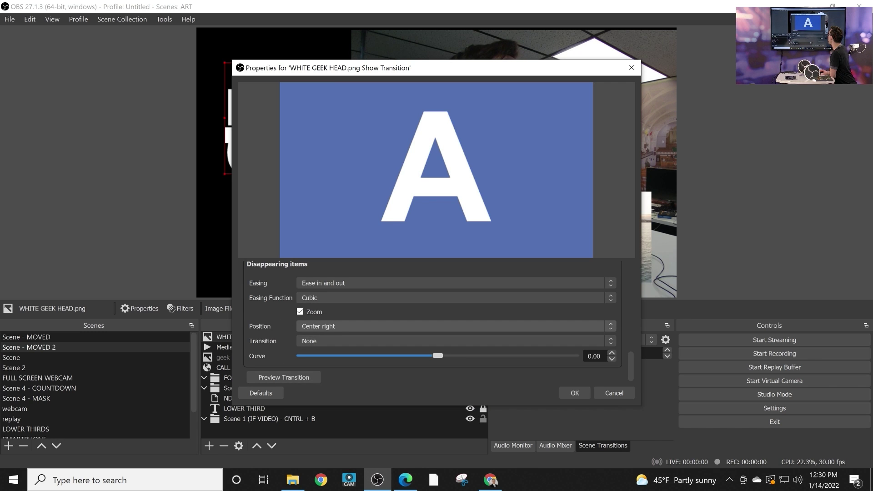
pyautogui.click(450, 326)
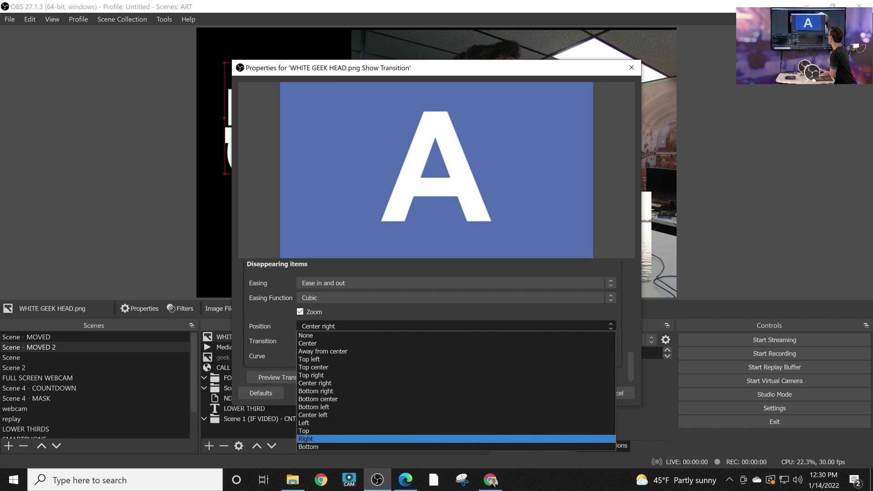
pyautogui.click(346, 439)
pyautogui.click(574, 393)
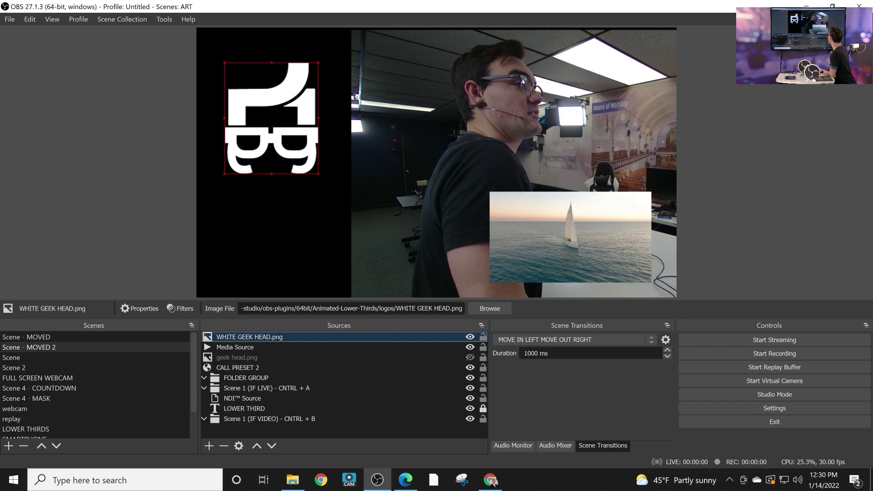
pyautogui.click(470, 337)
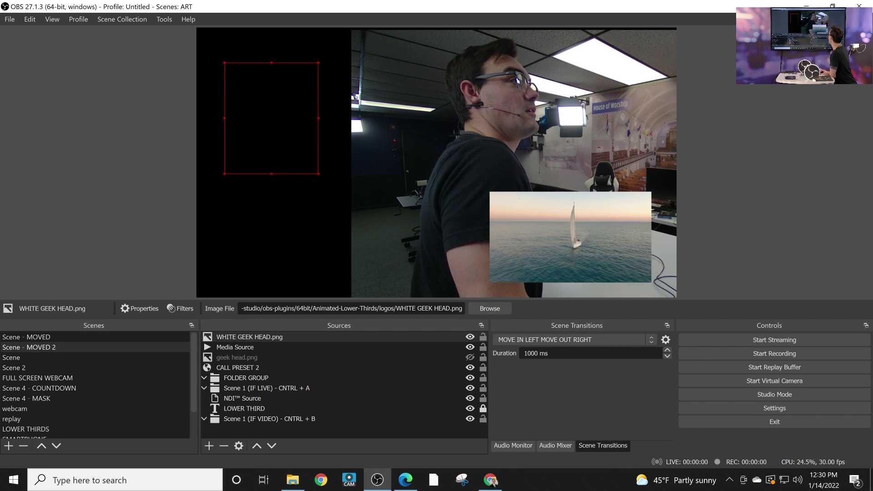
# Step: Turn off Zoom for the appearing and disappearing items in the logo's show transition properties
pyautogui.rightClick(439, 337)
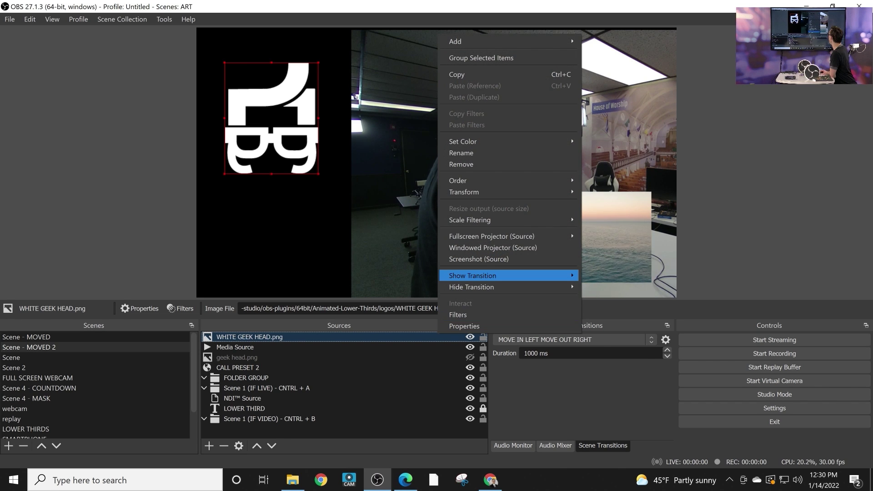
pyautogui.moveTo(473, 276)
pyautogui.click(601, 400)
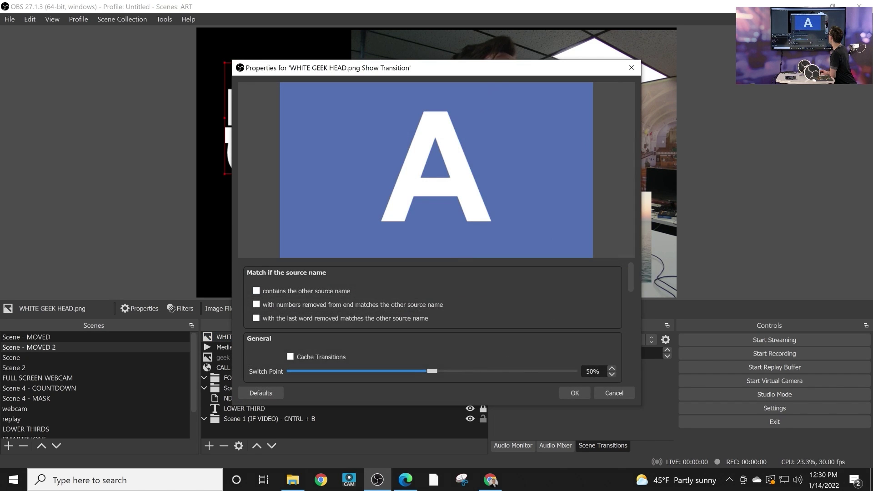
pyautogui.scroll(-10, 432, 323)
pyautogui.scroll(1, 432, 323)
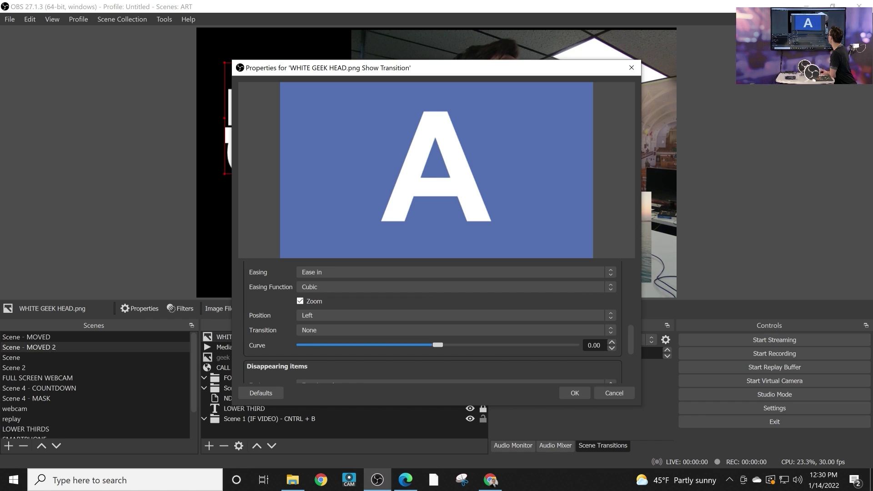
pyautogui.scroll(-3, 433, 323)
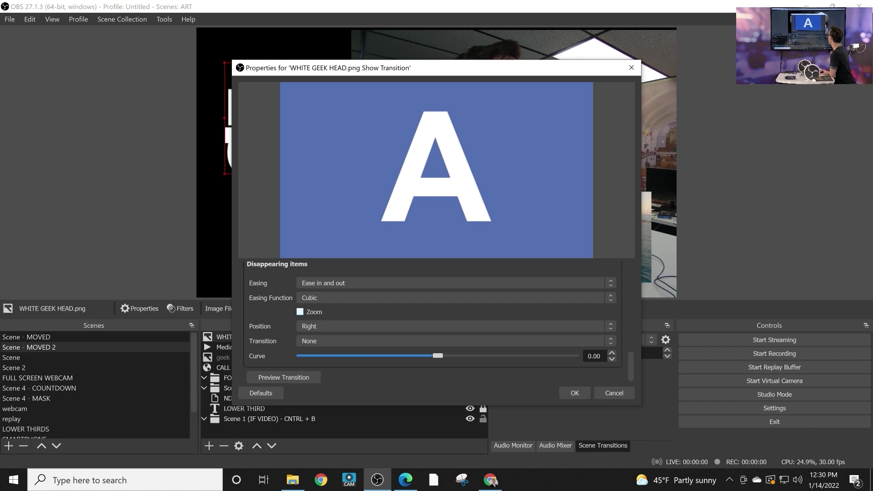
pyautogui.click(575, 393)
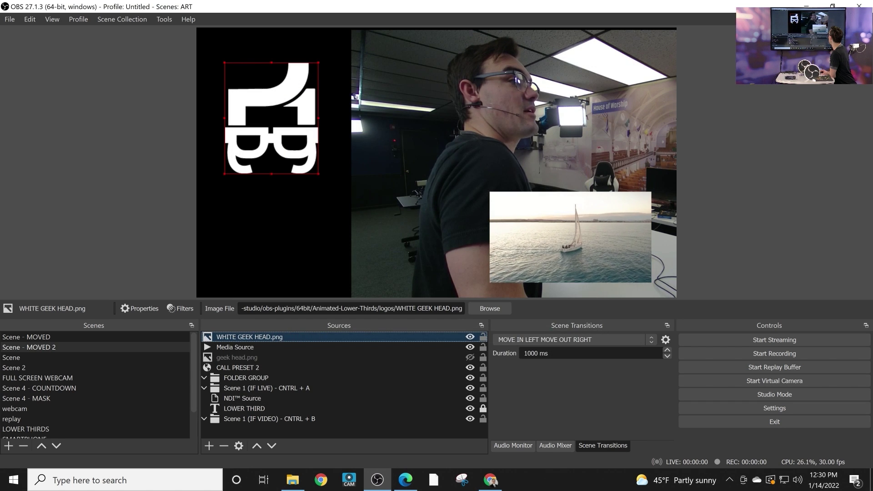
# Step: Test the show and hide animations by repeatedly toggling the WHITE GEEK HEAD.png logo's visibility, leaving it shown
pyautogui.click(469, 337)
pyautogui.hotkey('ctrl', 'h')
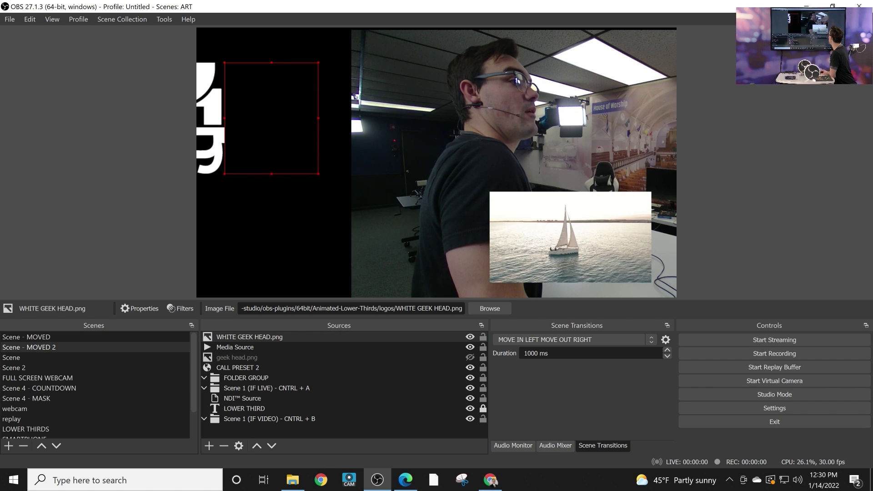
pyautogui.click(470, 337)
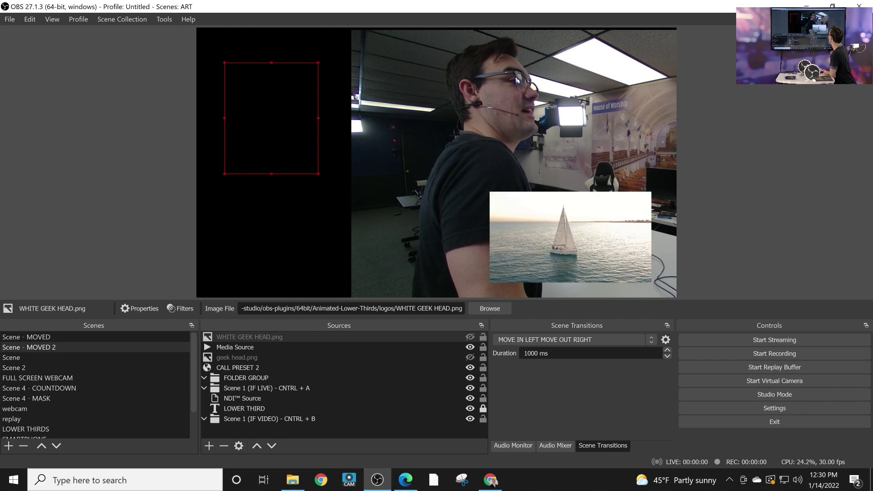
pyautogui.click(470, 337)
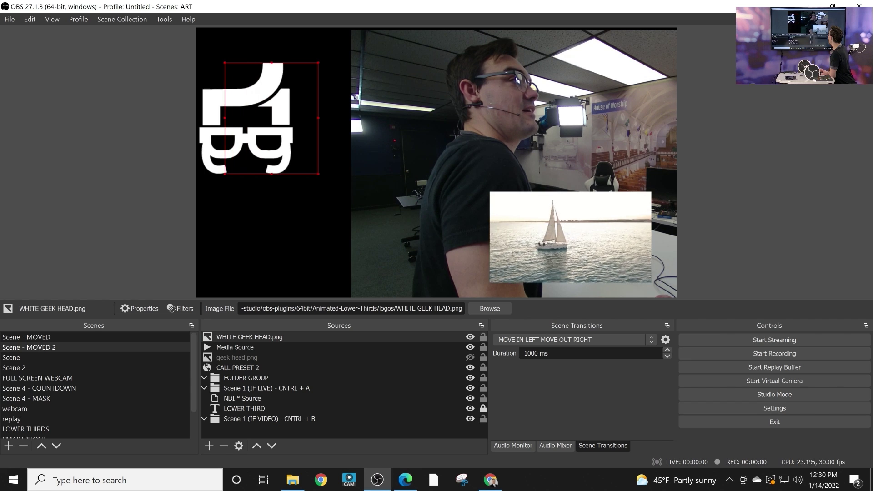
# Step: Set the duration of the WHITE GEEK HEAD.png logo's show transition to 500 ms and close its transition properties
pyautogui.rightClick(463, 336)
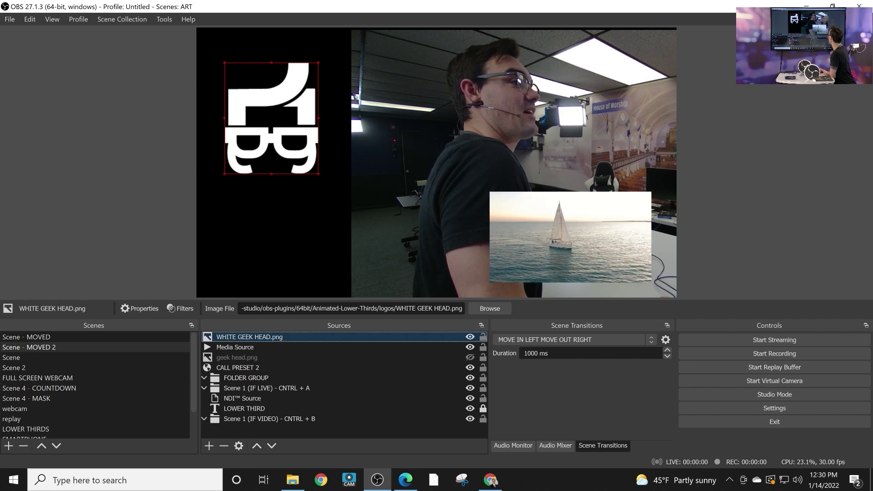
pyautogui.moveTo(497, 278)
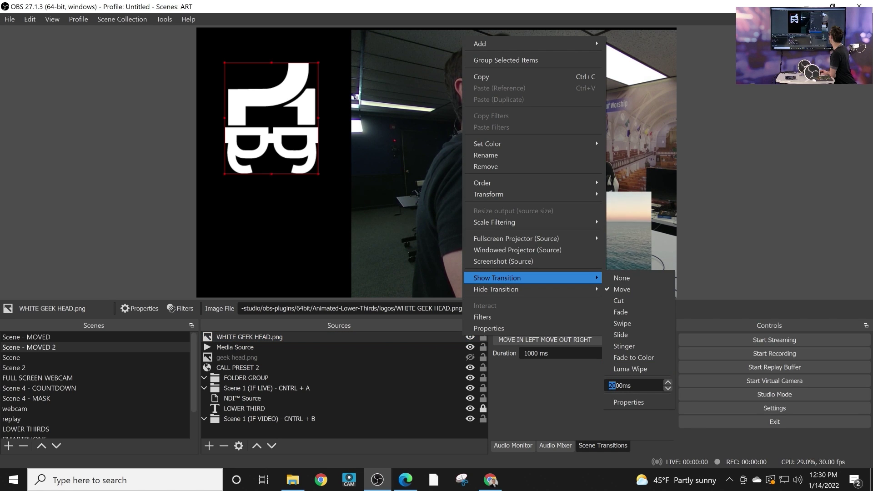
pyautogui.write('5')
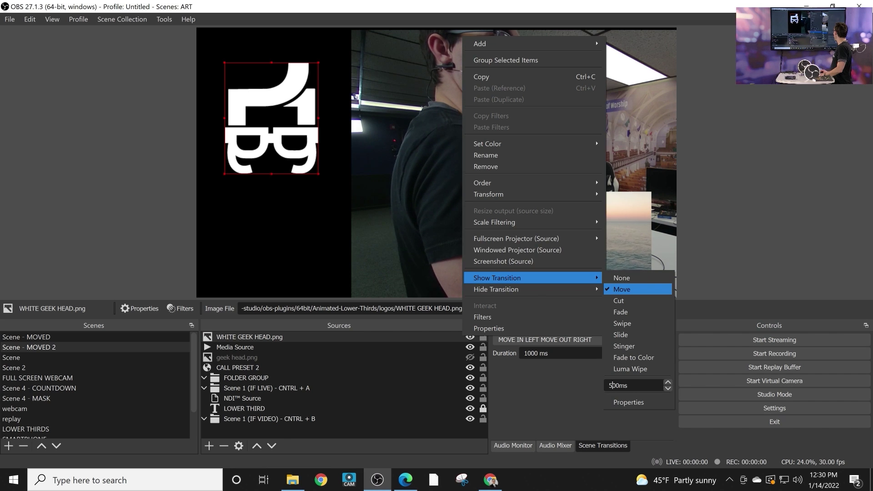
pyautogui.click(618, 301)
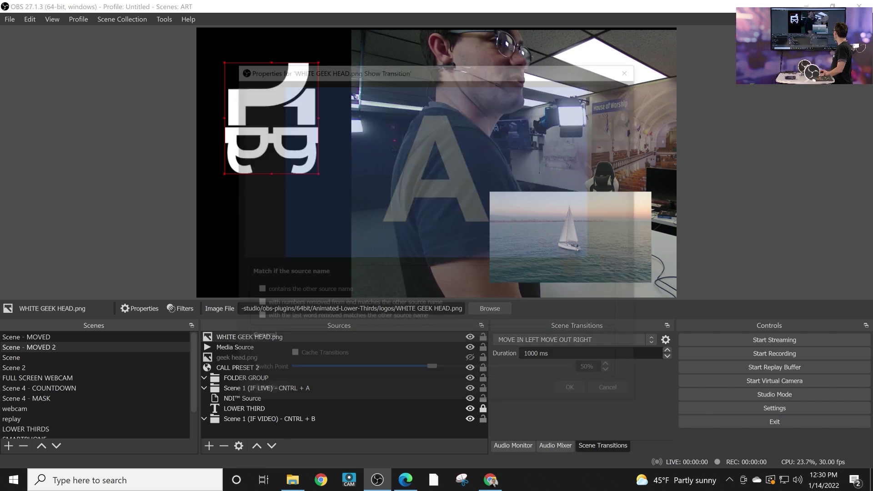
pyautogui.click(575, 392)
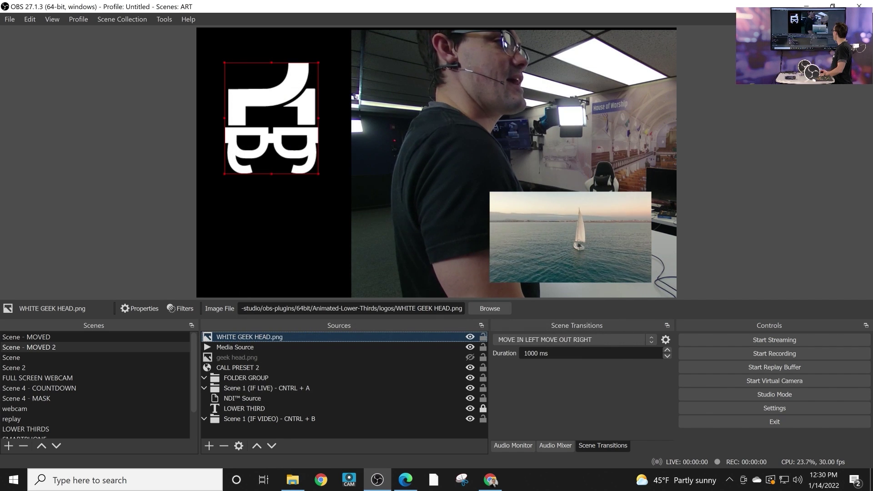
# Step: Set the duration of the WHITE GEEK HEAD.png logo's hide transition to 500 ms
pyautogui.rightClick(393, 337)
pyautogui.moveTo(463, 290)
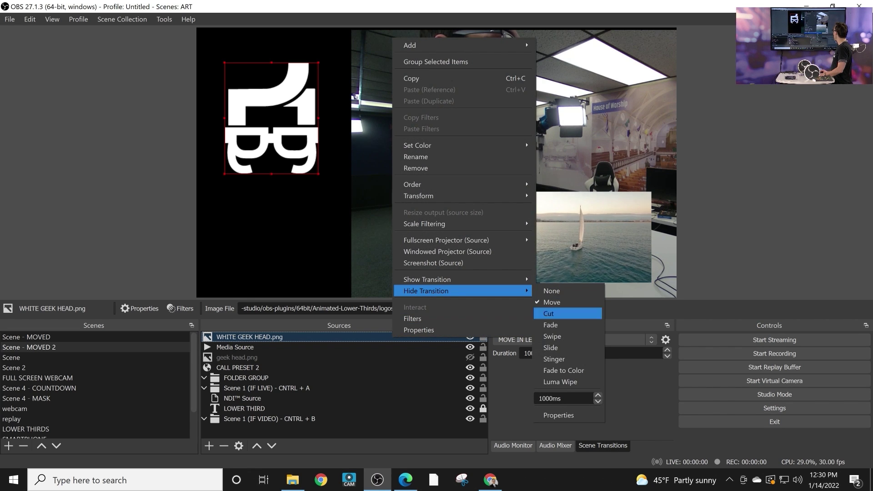
pyautogui.write('5')
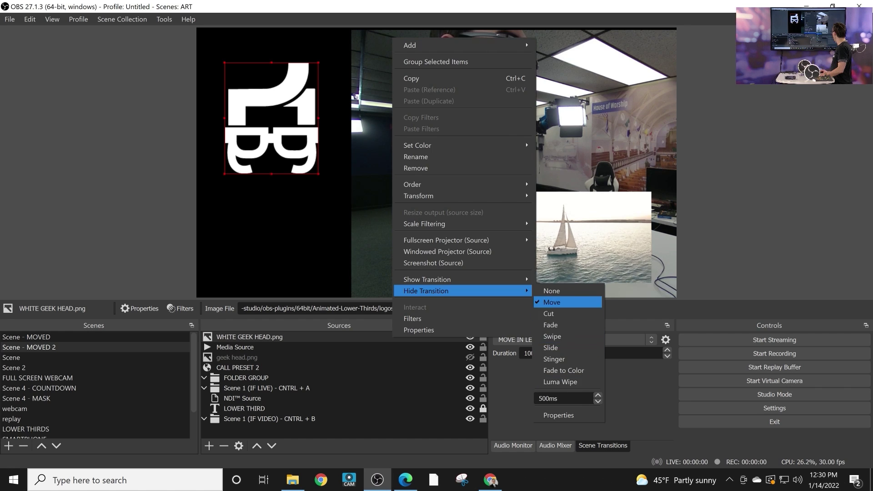
# Step: Keep Move as the logo's hide transition and turn off Zoom for its appearing and disappearing items
pyautogui.click(564, 302)
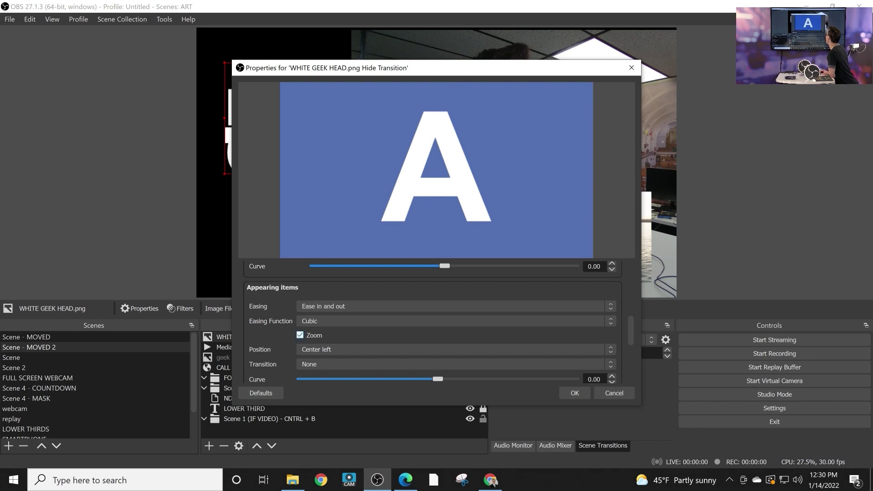
pyautogui.click(300, 335)
pyautogui.scroll(-3, 435, 322)
pyautogui.click(300, 380)
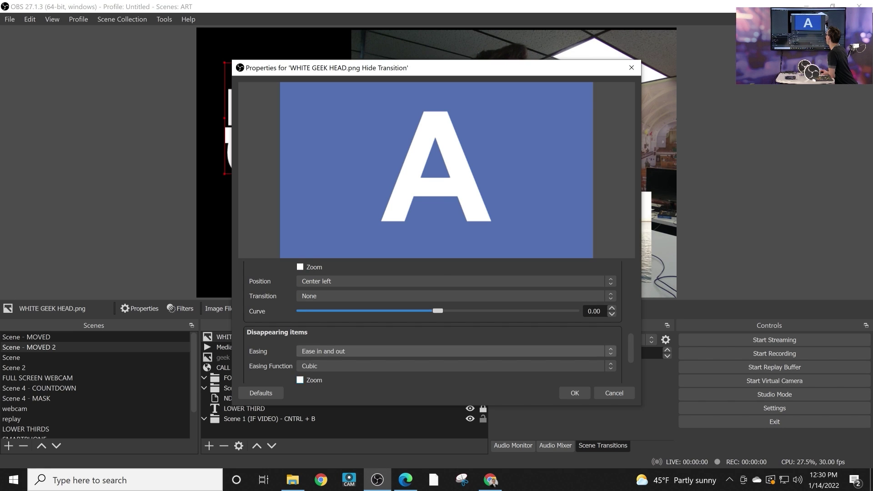
# Step: Set the disappearing items' easing to Ease out in the logo's hide transition properties
pyautogui.scroll(-1, 432, 336)
pyautogui.scroll(1, 432, 337)
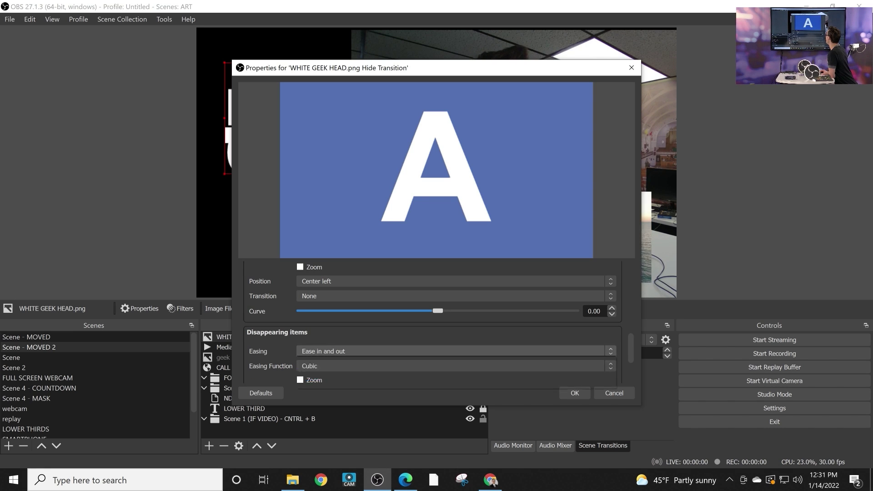
pyautogui.click(450, 351)
pyautogui.click(451, 368)
pyautogui.scroll(-2, 450, 317)
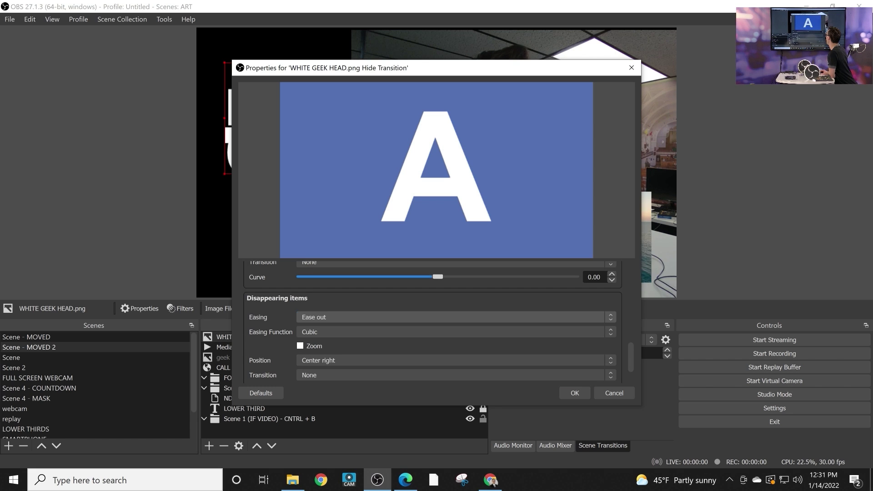
# Step: Set the disappearing items' position to Left and accept the logo's hide transition properties
pyautogui.click(451, 360)
pyautogui.press('Down')
pyautogui.press('Down')
pyautogui.press('Down')
pyautogui.press('Down')
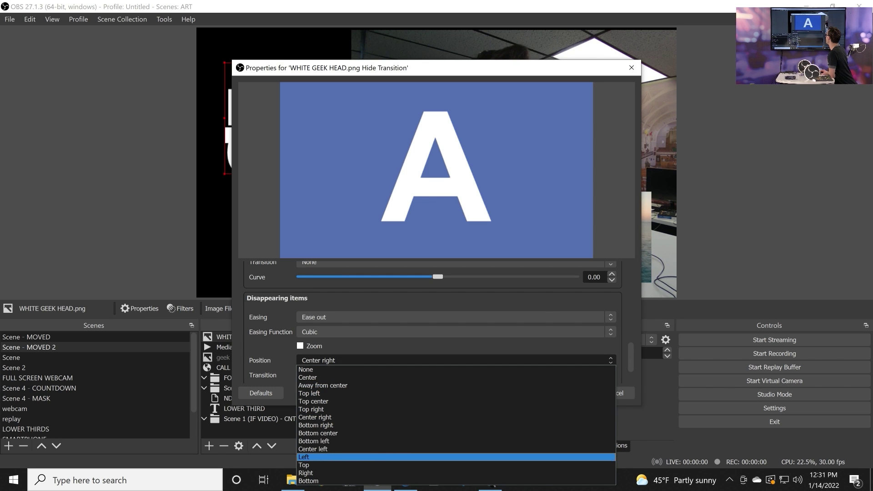
pyautogui.press('Return')
pyautogui.click(574, 393)
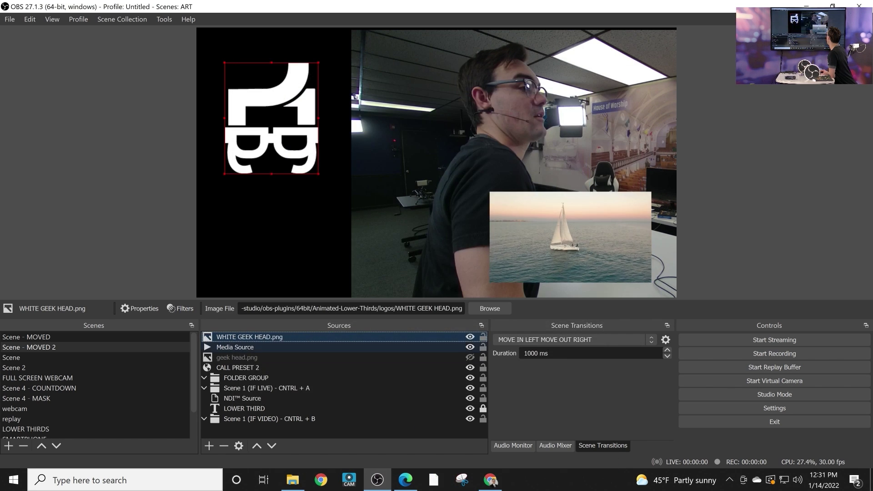
# Step: Test the 500 ms show and hide animations by toggling the logo's visibility, leaving it shown
pyautogui.click(470, 337)
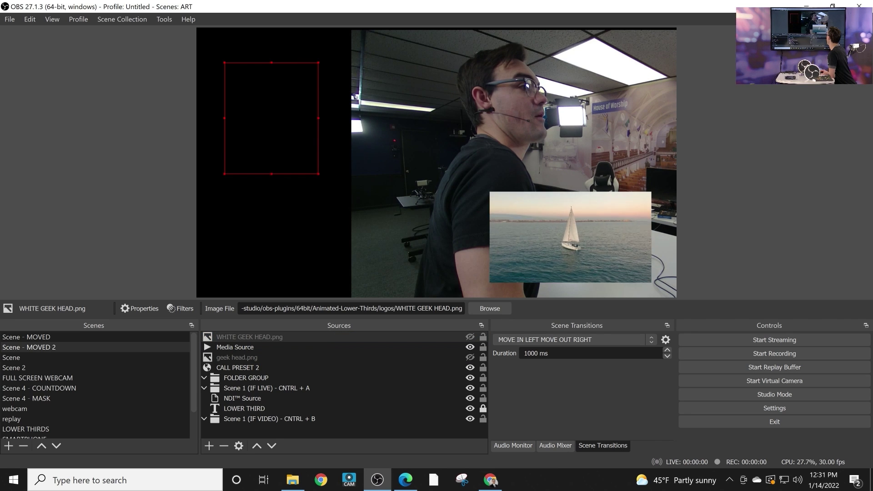
pyautogui.click(470, 337)
pyautogui.click(470, 337)
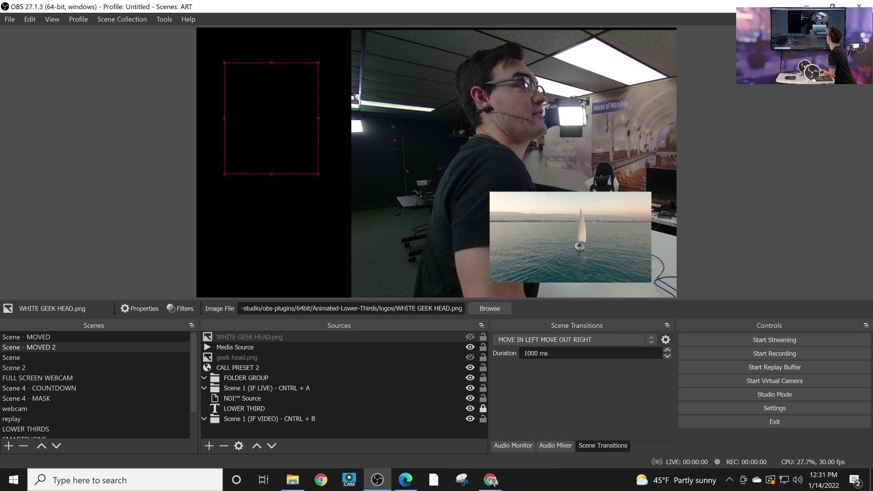
pyautogui.click(471, 337)
# Step: Reopen the logo's hide transition properties, choose Center left as the appearing items' position, and accept
pyautogui.rightClick(454, 337)
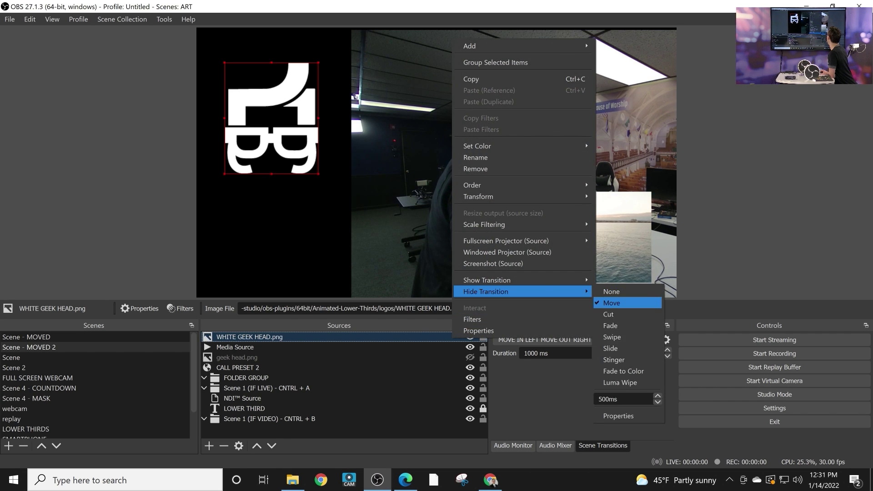
pyautogui.click(619, 416)
pyautogui.scroll(-10, 432, 327)
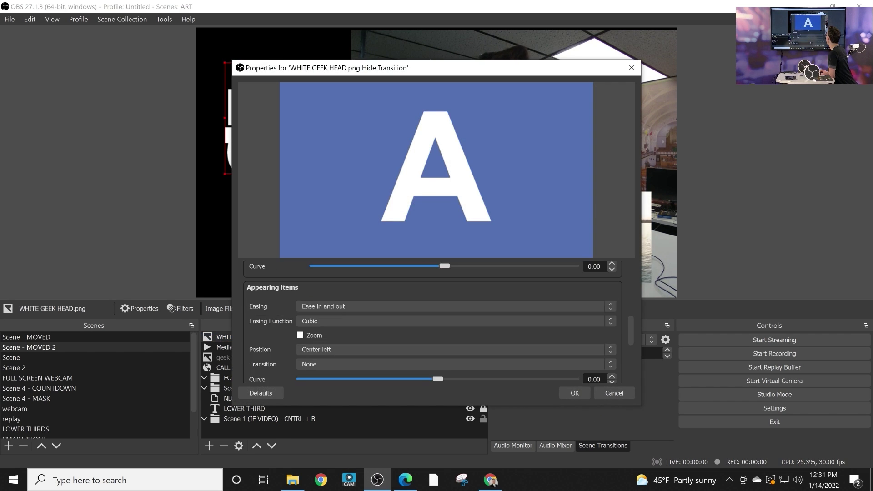
pyautogui.scroll(-5, 432, 328)
pyautogui.scroll(3, 432, 328)
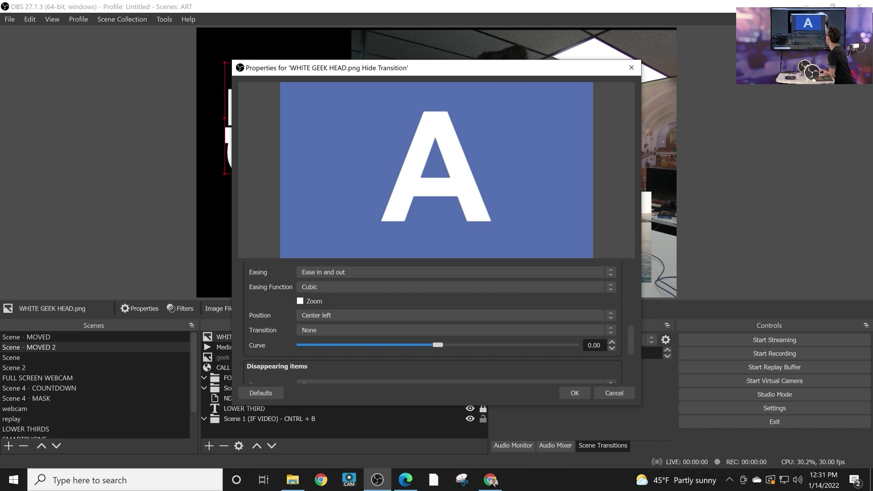
pyautogui.click(454, 315)
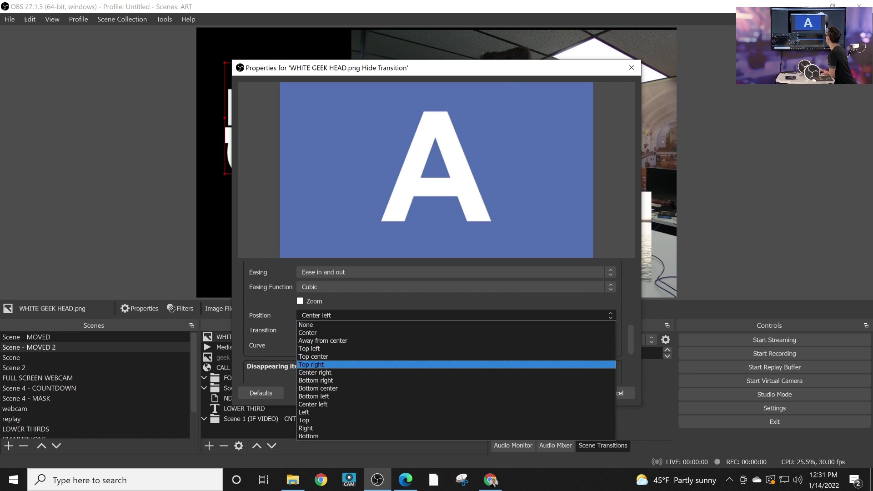
pyautogui.click(313, 405)
pyautogui.click(569, 393)
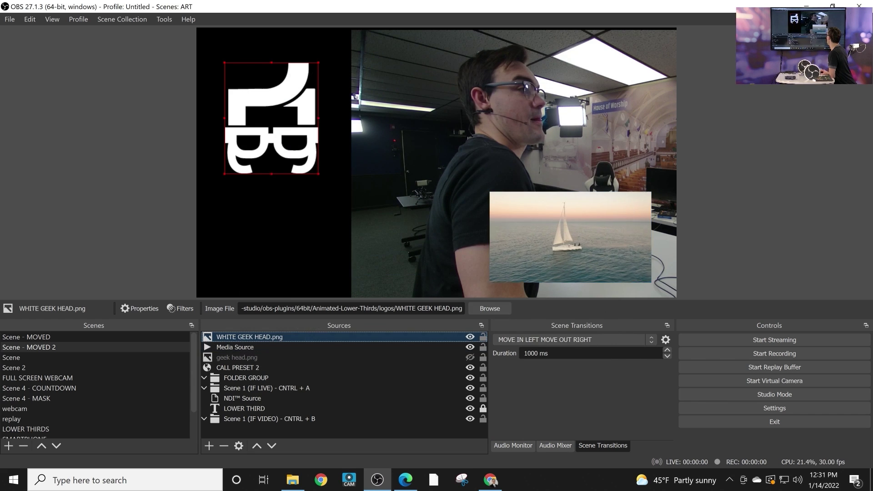
# Step: Toggle the logo's visibility again to test its Move show and hide transitions, leaving it hidden
pyautogui.click(470, 337)
pyautogui.click(470, 337)
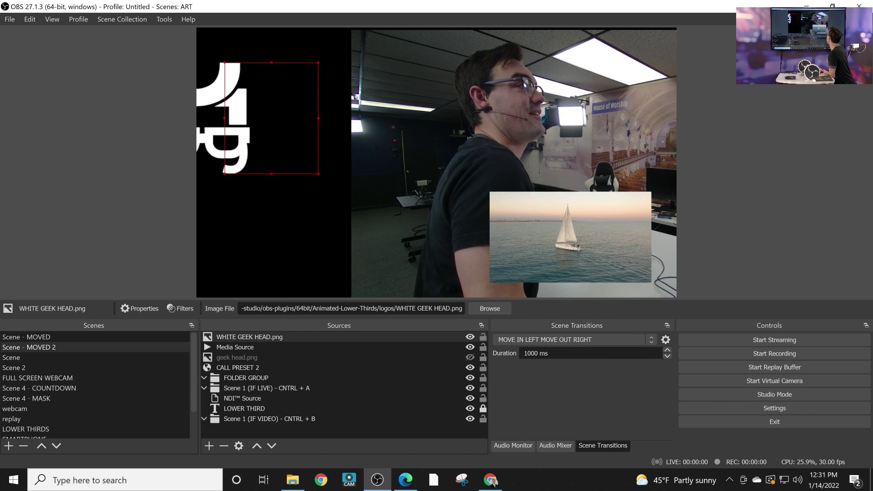
pyautogui.click(470, 337)
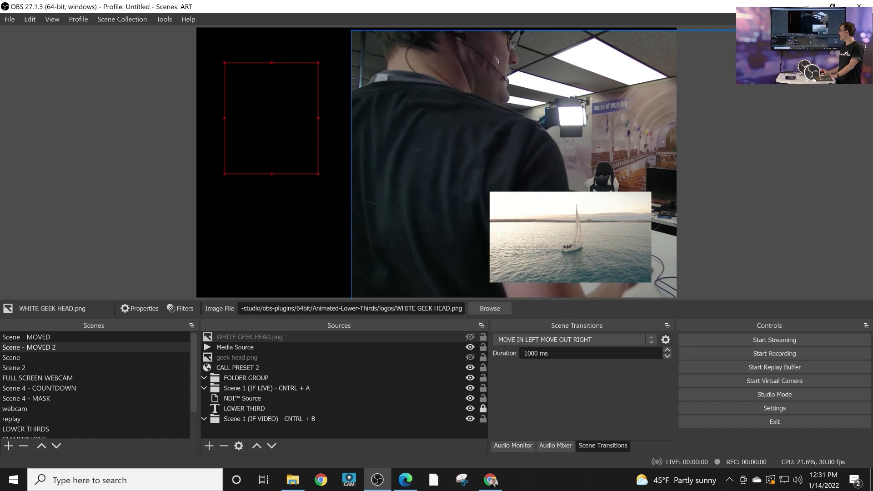
# Step: Test the scene transition by switching to Scene - MOVED, Scene 2, and Scene 4 - COUNTDOWN
pyautogui.click(26, 337)
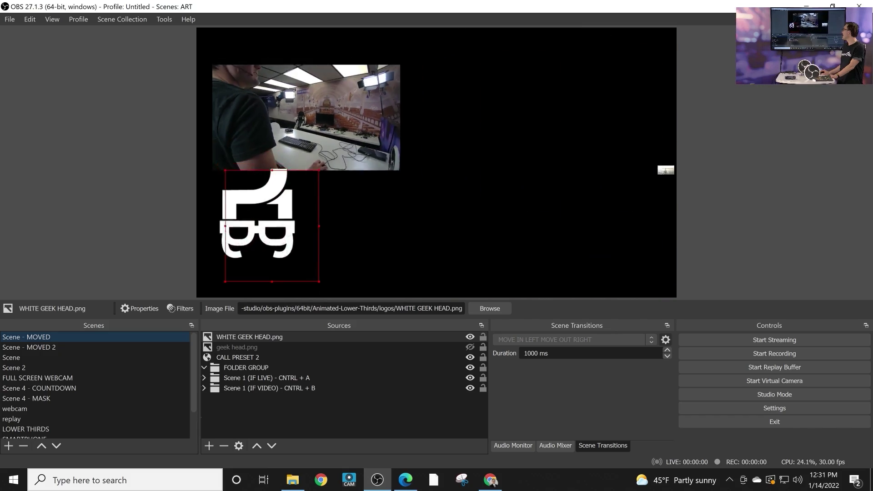
pyautogui.click(13, 368)
pyautogui.click(39, 388)
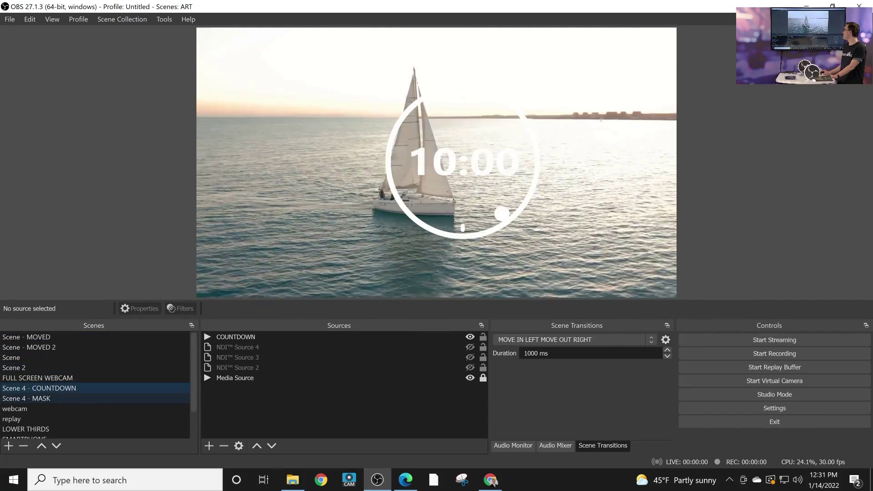